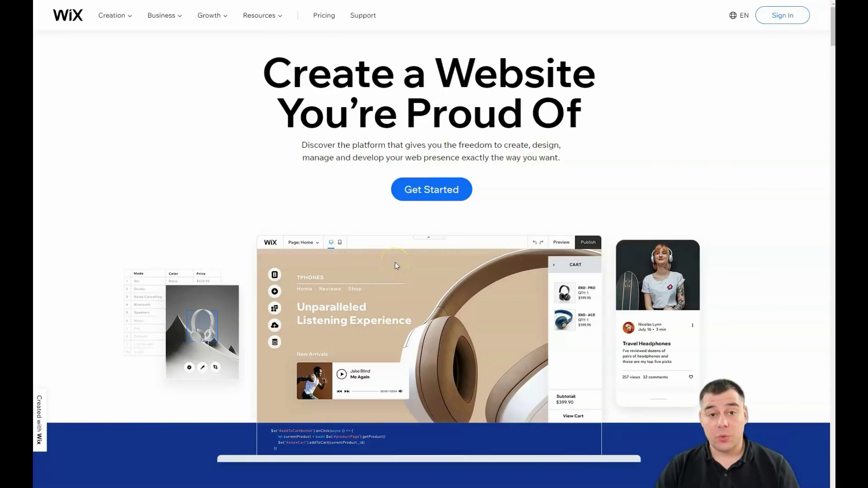
Look through the Wix homepage sections on site building, templates, editor options, business tools and the steps for creating a free website.
{"action": "scroll", "coordinate": [397, 265], "scroll_direction": "down", "scroll_amount": 7}
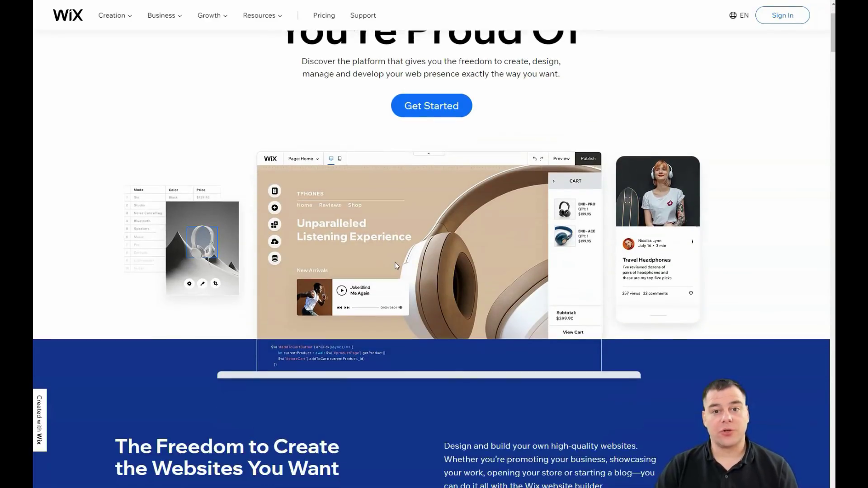
{"action": "scroll", "coordinate": [395, 265], "scroll_direction": "down", "scroll_amount": 4}
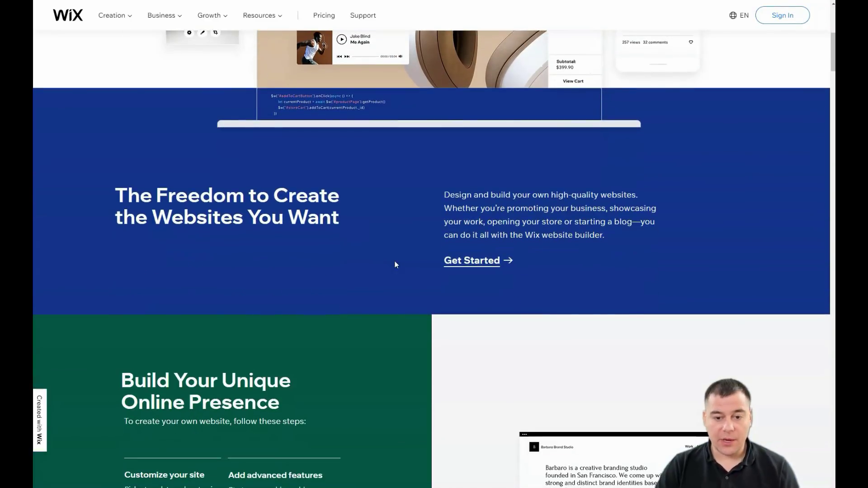
{"action": "scroll", "coordinate": [396, 256], "scroll_direction": "down", "scroll_amount": 6}
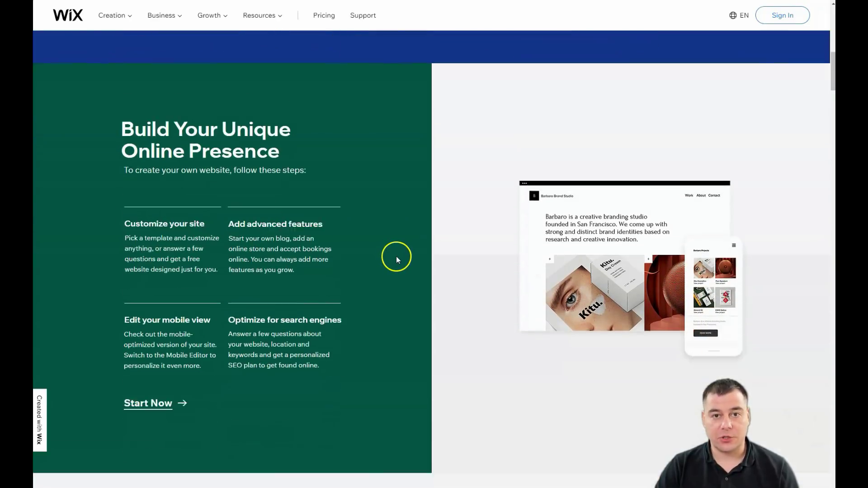
{"action": "scroll", "coordinate": [397, 258], "scroll_direction": "down", "scroll_amount": 6}
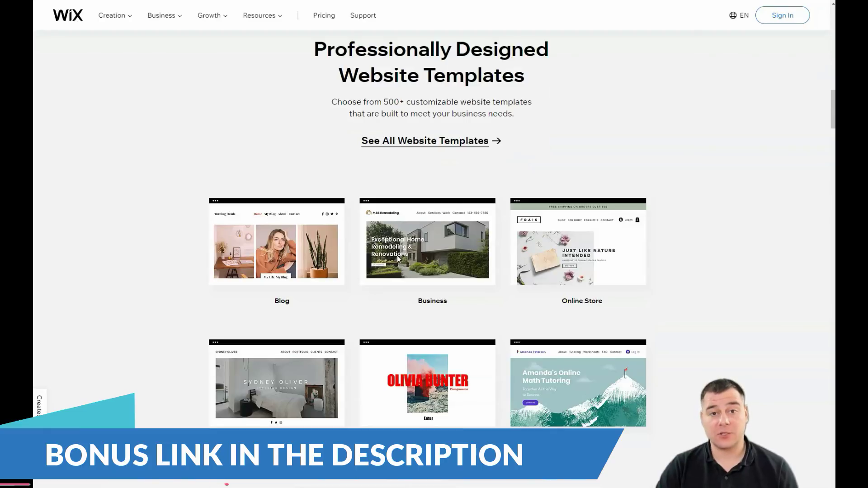
{"action": "scroll", "coordinate": [397, 256], "scroll_direction": "down", "scroll_amount": 2}
{"action": "scroll", "coordinate": [398, 259], "scroll_direction": "down", "scroll_amount": 2}
{"action": "scroll", "coordinate": [398, 258], "scroll_direction": "down", "scroll_amount": 7}
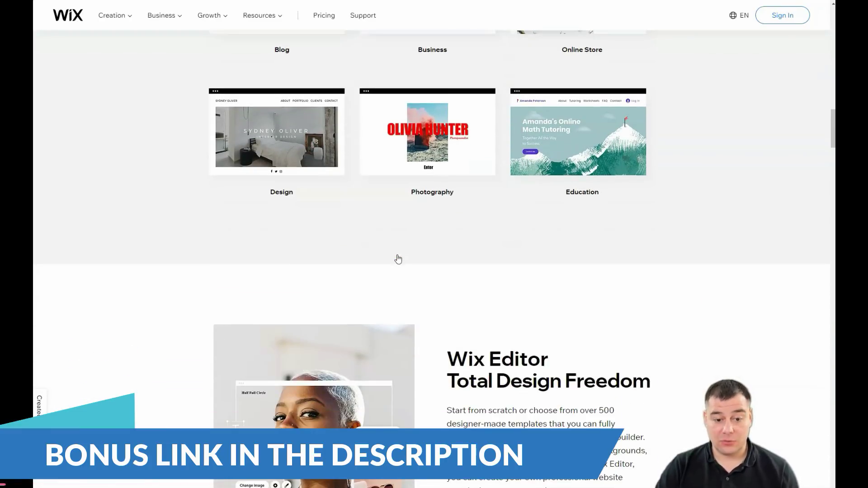
{"action": "scroll", "coordinate": [398, 259], "scroll_direction": "down", "scroll_amount": 6}
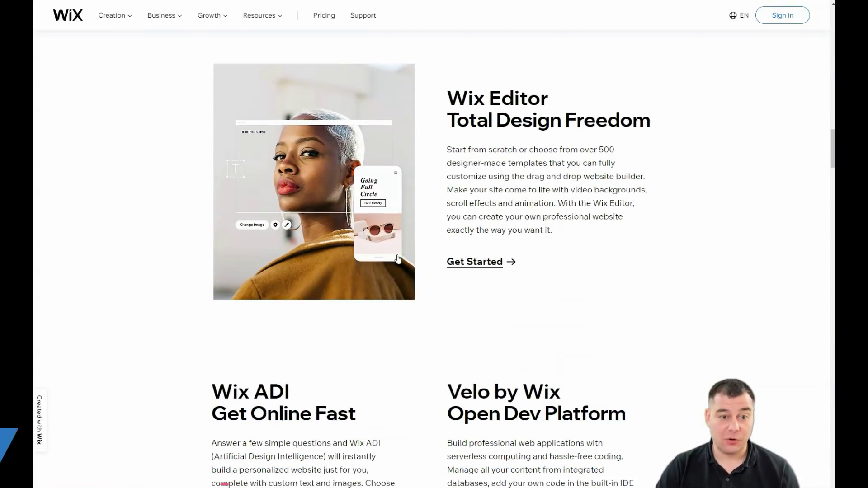
{"action": "scroll", "coordinate": [398, 258], "scroll_direction": "down", "scroll_amount": 4}
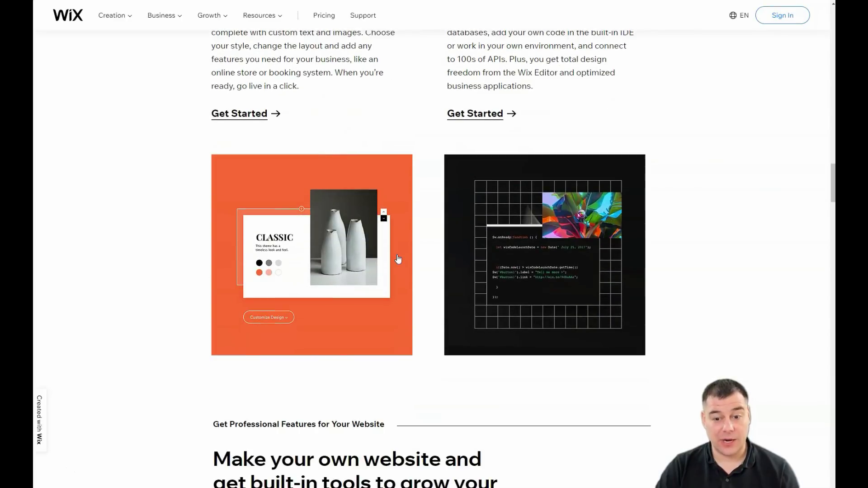
{"action": "scroll", "coordinate": [398, 259], "scroll_direction": "down", "scroll_amount": 6}
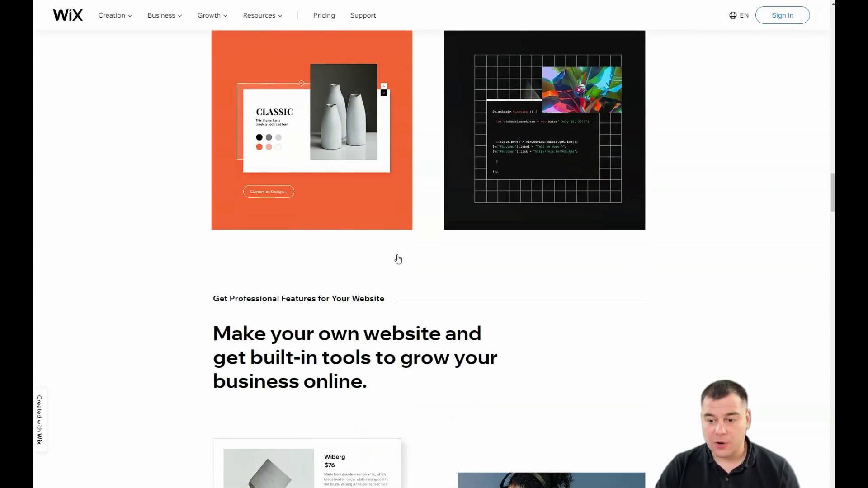
{"action": "scroll", "coordinate": [398, 258], "scroll_direction": "down", "scroll_amount": 5}
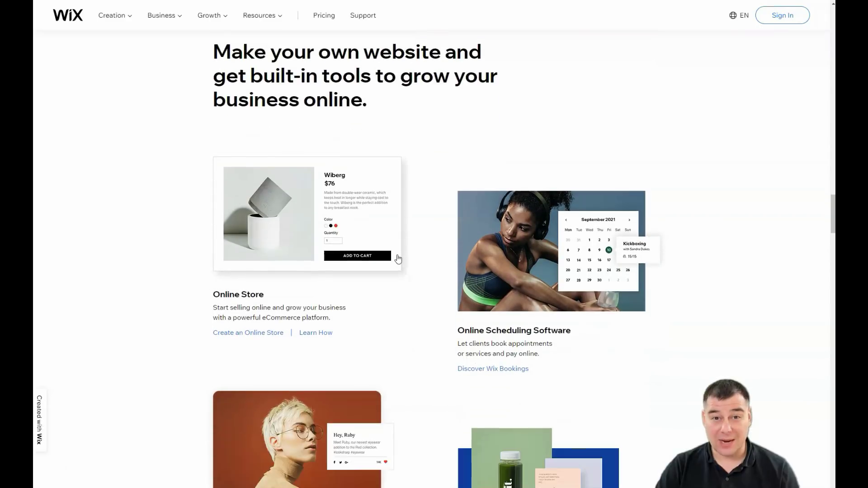
{"action": "scroll", "coordinate": [398, 258], "scroll_direction": "down", "scroll_amount": 5}
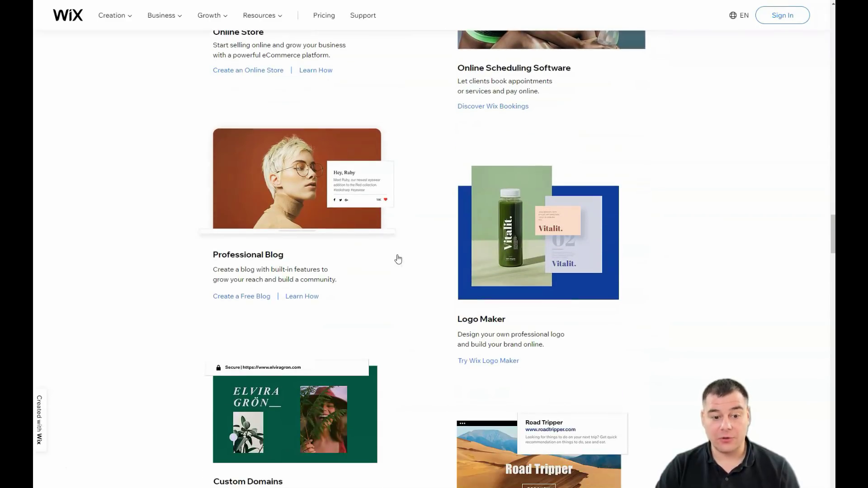
{"action": "scroll", "coordinate": [398, 258], "scroll_direction": "down", "scroll_amount": 7}
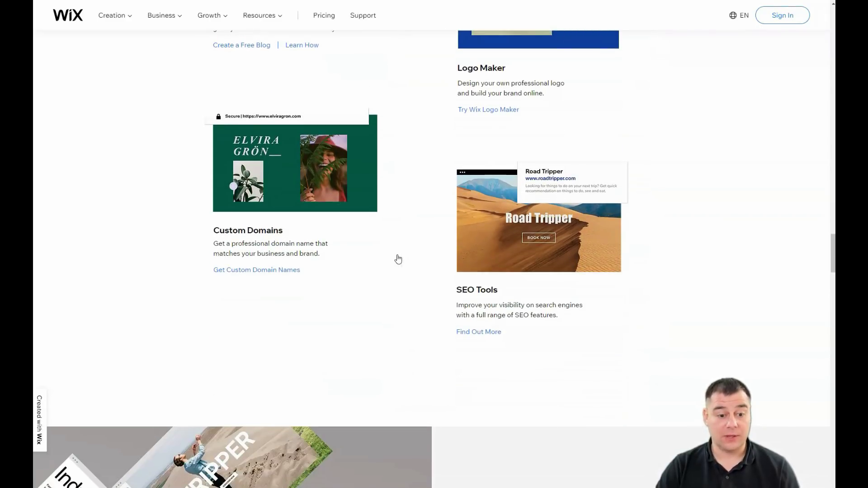
{"action": "scroll", "coordinate": [398, 259], "scroll_direction": "down", "scroll_amount": 5}
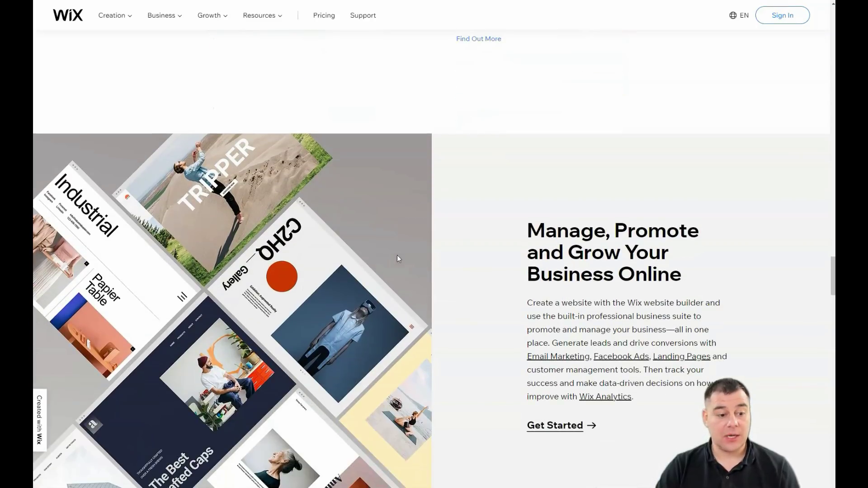
{"action": "scroll", "coordinate": [397, 255], "scroll_direction": "down", "scroll_amount": 3}
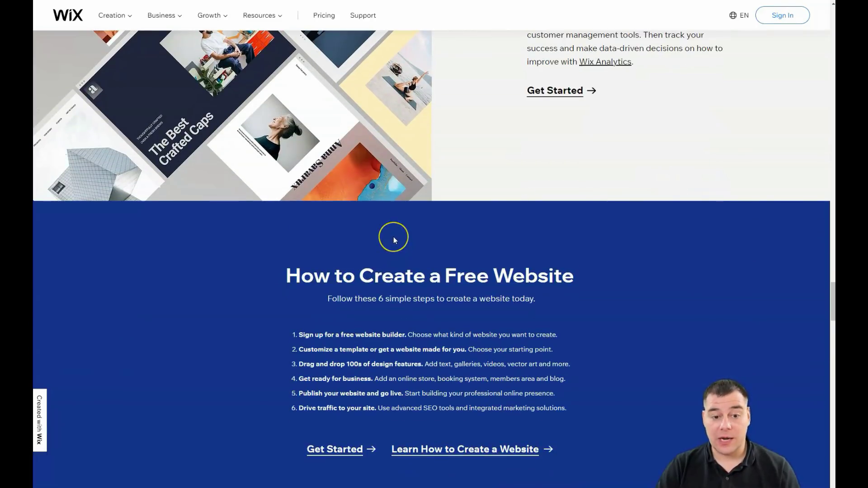
{"action": "scroll", "coordinate": [394, 237], "scroll_direction": "up", "scroll_amount": 15}
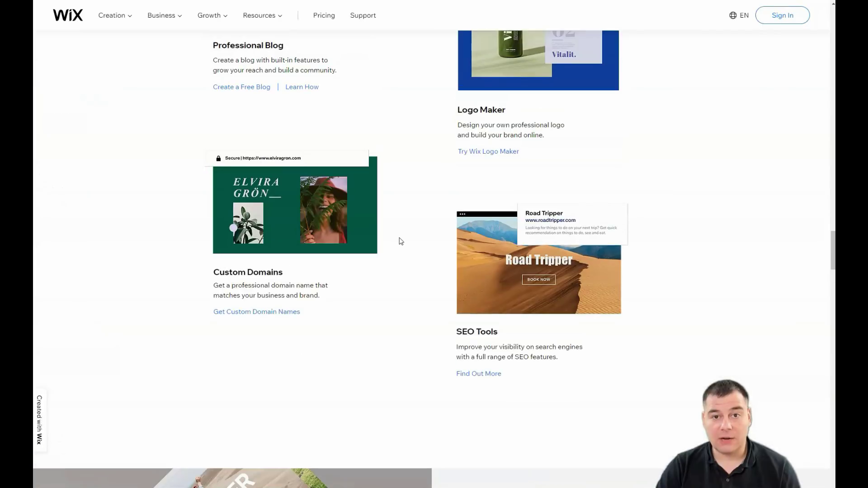
{"action": "scroll", "coordinate": [401, 241], "scroll_direction": "up", "scroll_amount": 12}
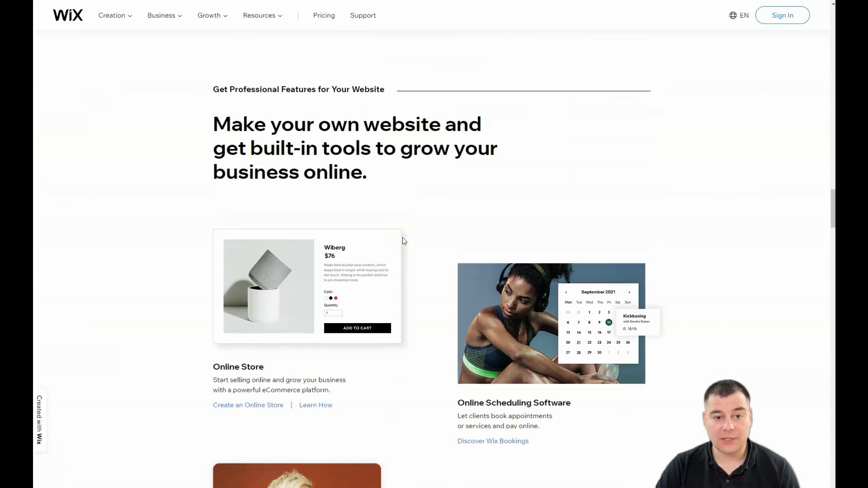
{"action": "scroll", "coordinate": [404, 241], "scroll_direction": "up", "scroll_amount": 10}
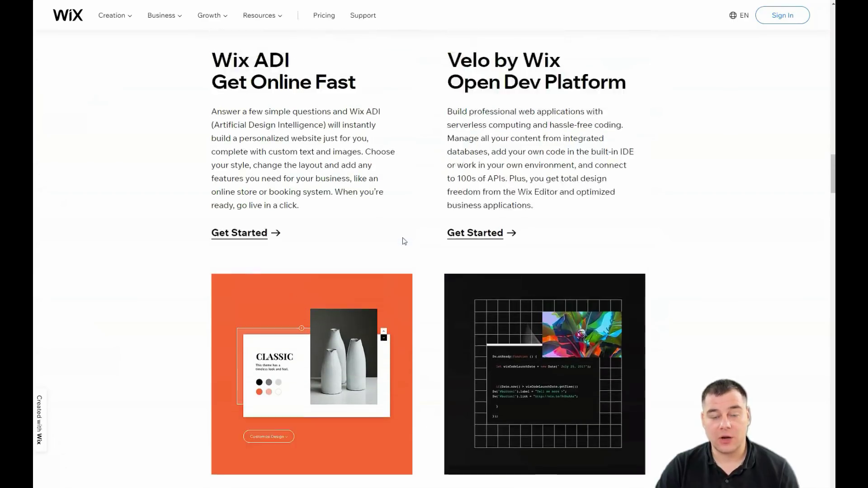
{"action": "scroll", "coordinate": [404, 241], "scroll_direction": "up", "scroll_amount": 9}
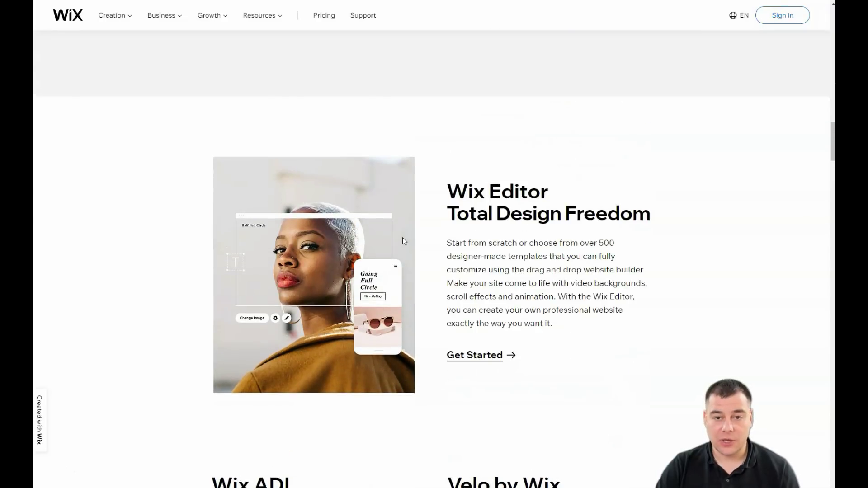
{"action": "scroll", "coordinate": [403, 241], "scroll_direction": "up", "scroll_amount": 10}
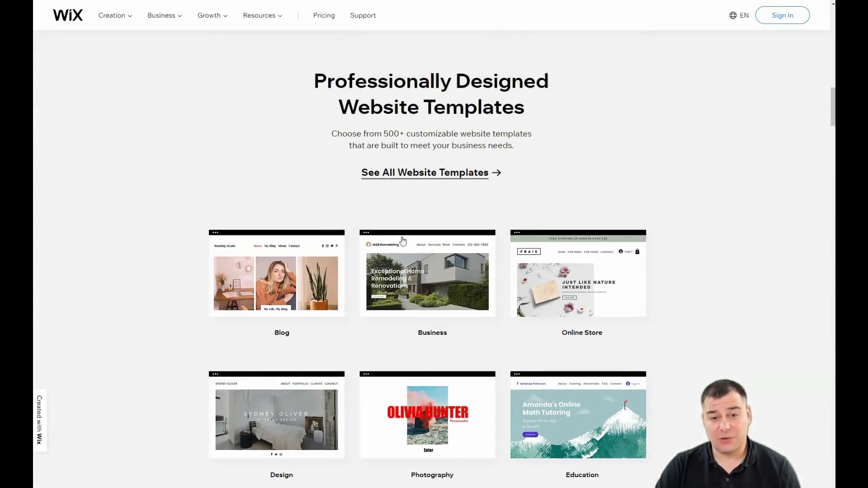
{"action": "scroll", "coordinate": [403, 239], "scroll_direction": "up", "scroll_amount": 10}
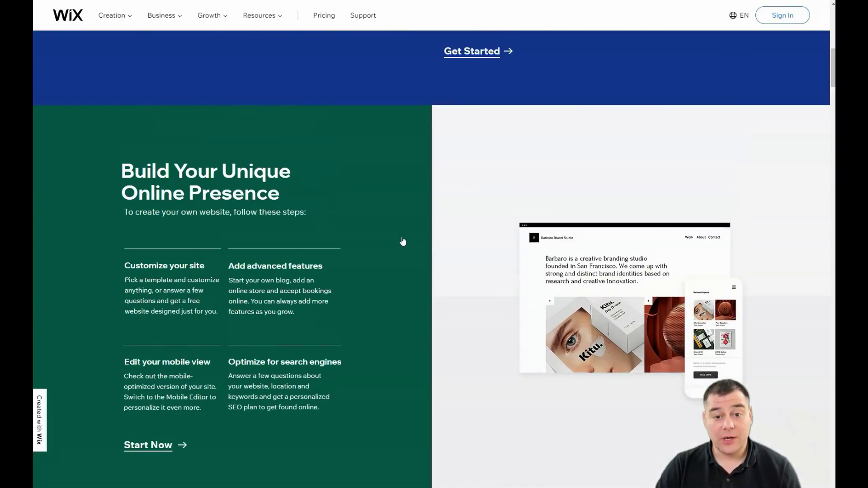
{"action": "scroll", "coordinate": [403, 241], "scroll_direction": "up", "scroll_amount": 6}
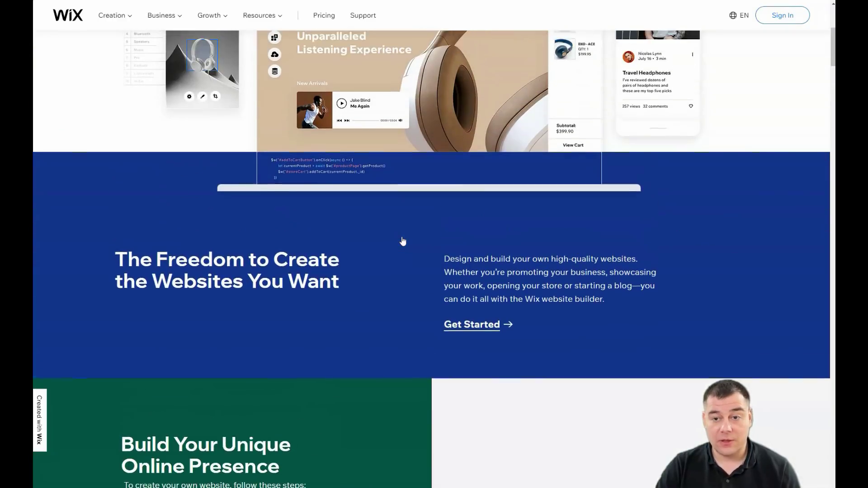
{"action": "scroll", "coordinate": [403, 241], "scroll_direction": "up", "scroll_amount": 6}
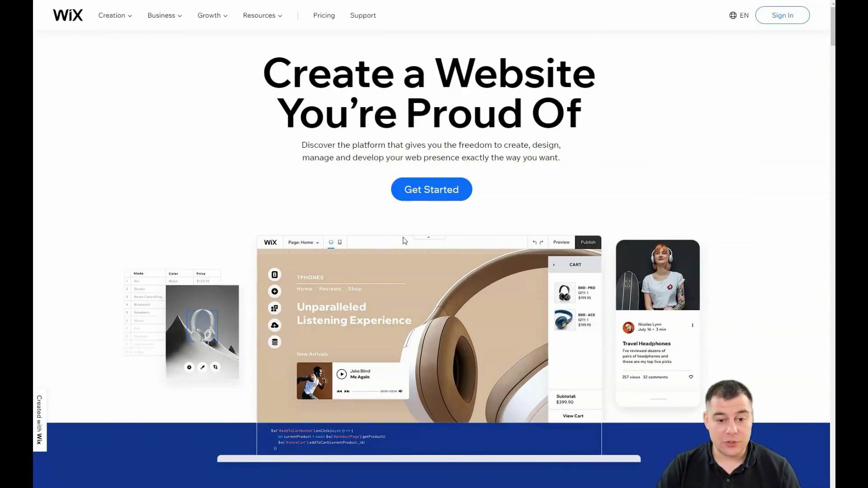
Switch to the account's My Sites page and start creating a new site.
{"action": "left_click", "coordinate": [431, 234]}
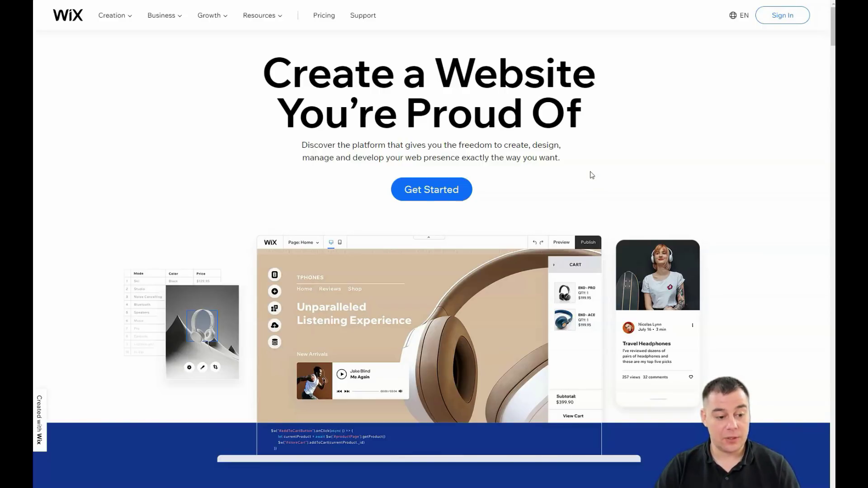
{"action": "key", "text": "alt+Tab"}
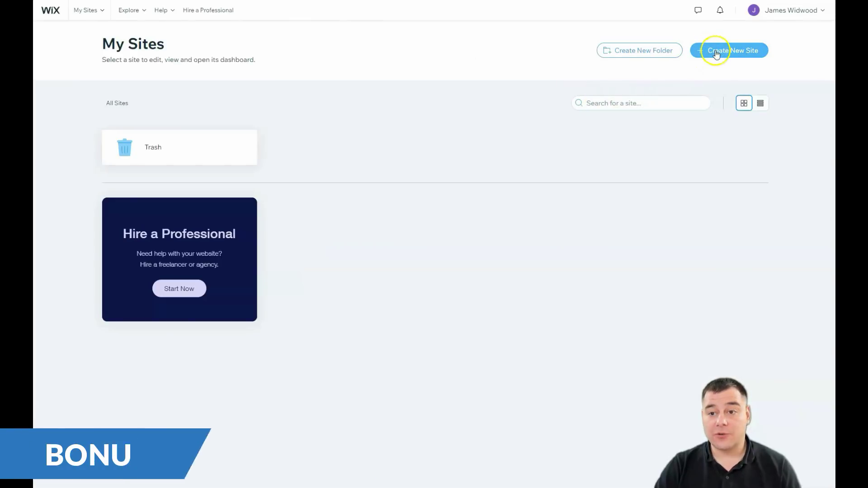
{"action": "left_click", "coordinate": [717, 53]}
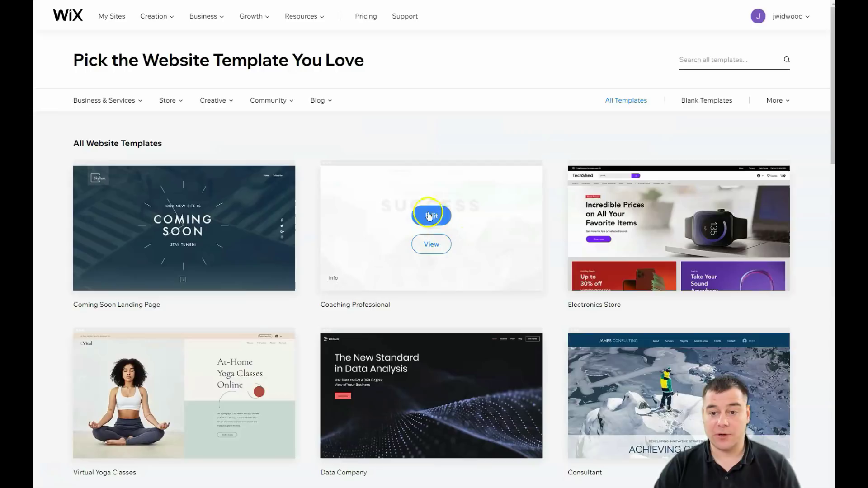
Look through the first page of the All Website Templates gallery.
{"action": "scroll", "coordinate": [375, 203], "scroll_direction": "down", "scroll_amount": 2}
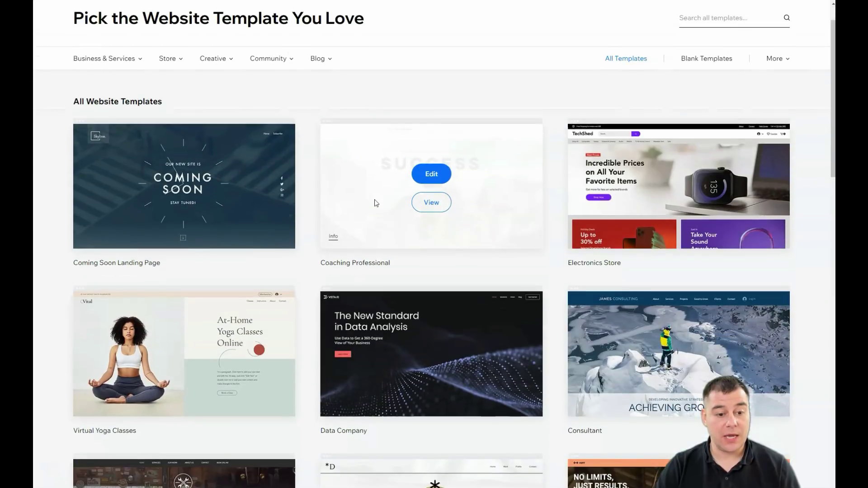
{"action": "scroll", "coordinate": [375, 202], "scroll_direction": "down", "scroll_amount": 7}
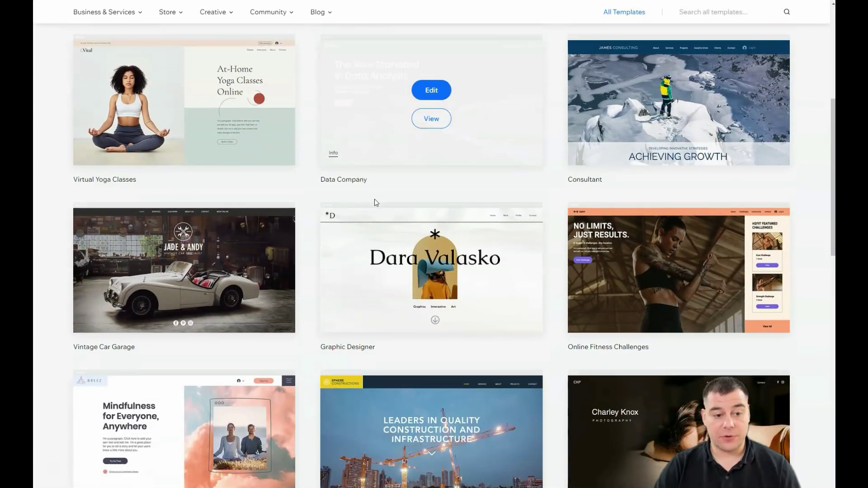
{"action": "scroll", "coordinate": [375, 200], "scroll_direction": "down", "scroll_amount": 3}
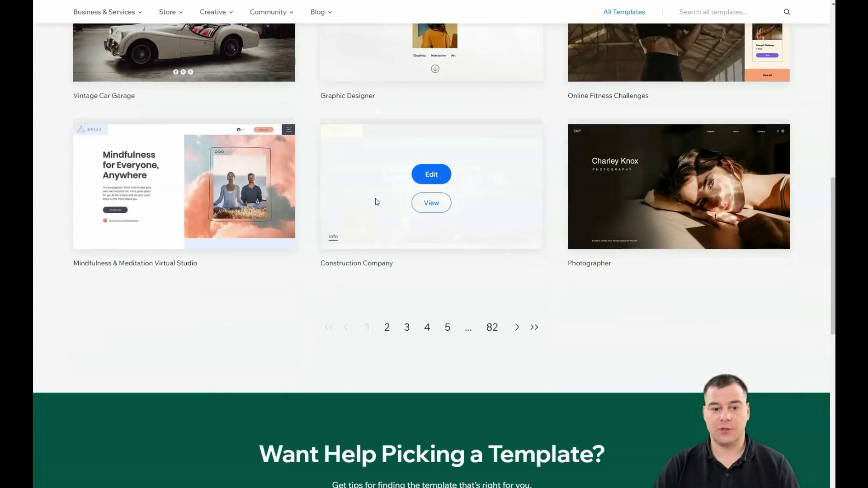
{"action": "scroll", "coordinate": [374, 201], "scroll_direction": "up", "scroll_amount": 12}
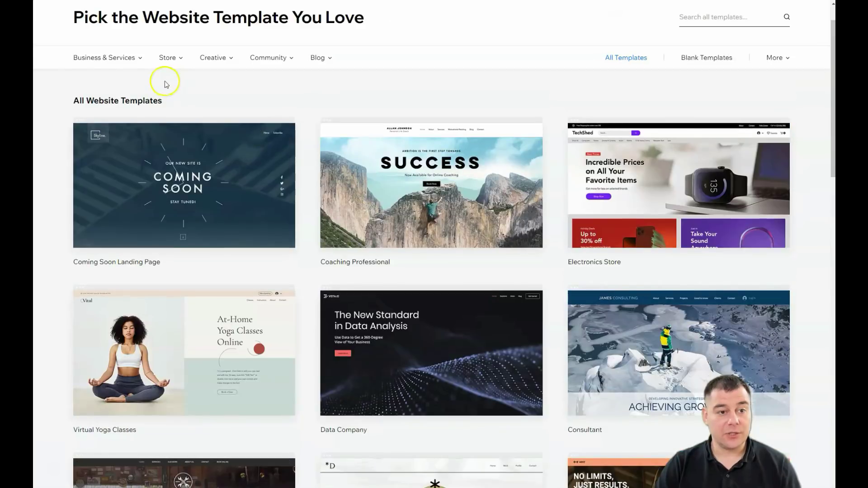
Review the template subcategories under Business & Services, Store, Creative, Community and Blog.
{"action": "left_click", "coordinate": [116, 62]}
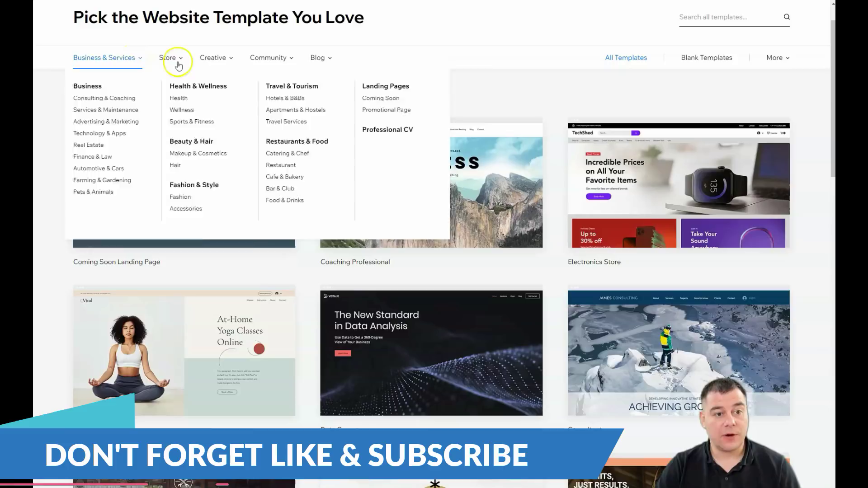
{"action": "mouse_move", "coordinate": [178, 61]}
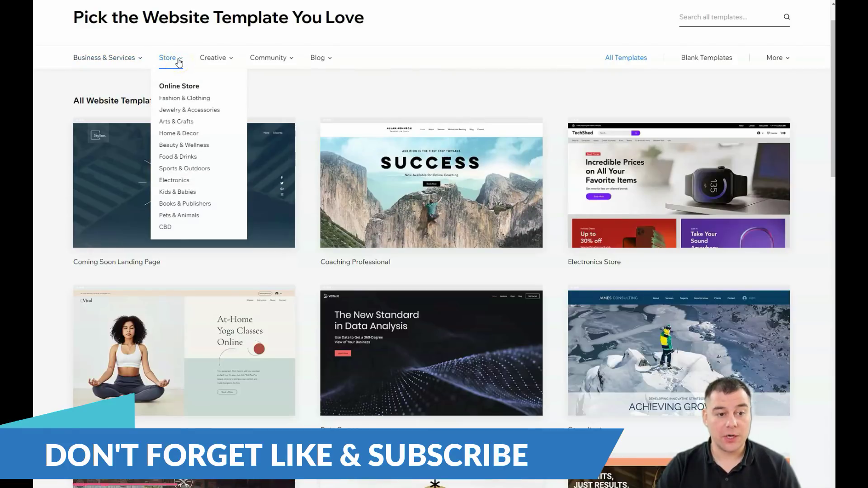
{"action": "left_click", "coordinate": [228, 60]}
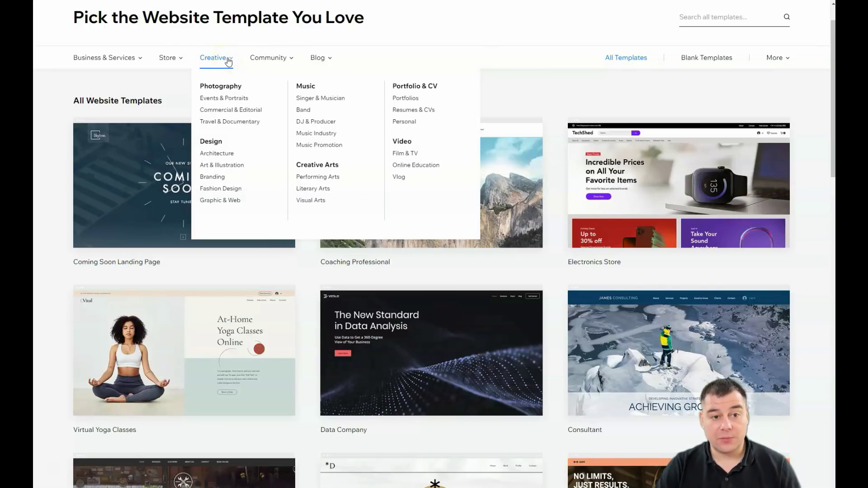
{"action": "left_click", "coordinate": [285, 61]}
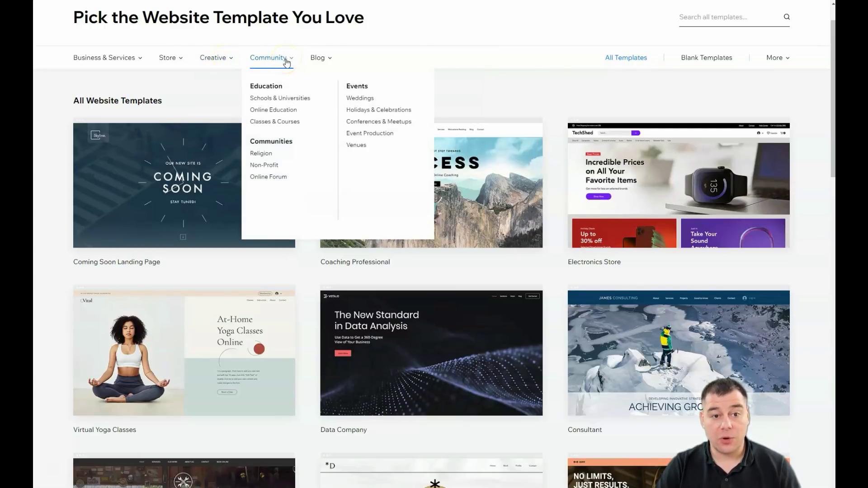
{"action": "left_click", "coordinate": [250, 58]}
{"action": "left_click", "coordinate": [324, 60]}
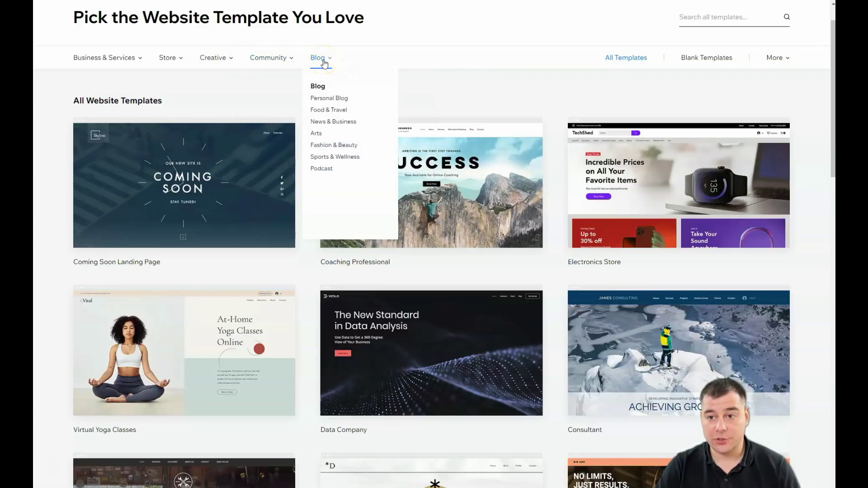
Show the Blank Templates collection and look through its layouts.
{"action": "left_click", "coordinate": [701, 58]}
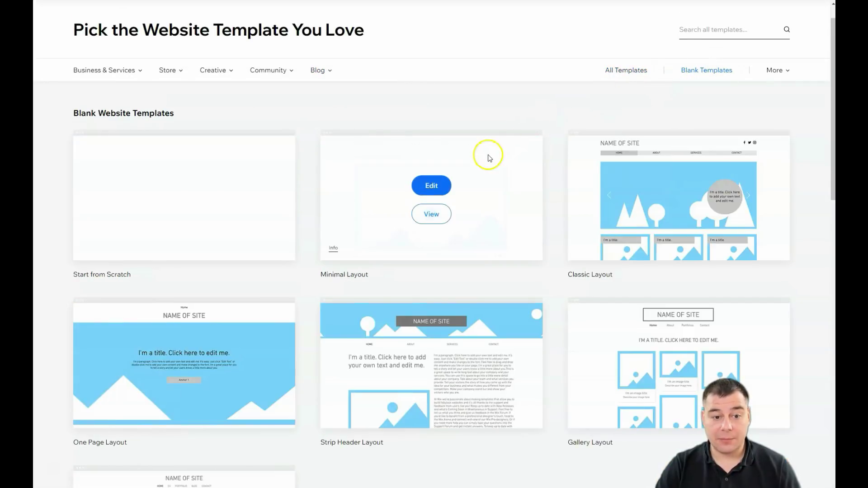
{"action": "scroll", "coordinate": [384, 242], "scroll_direction": "down", "scroll_amount": 1}
{"action": "scroll", "coordinate": [446, 223], "scroll_direction": "down", "scroll_amount": 5}
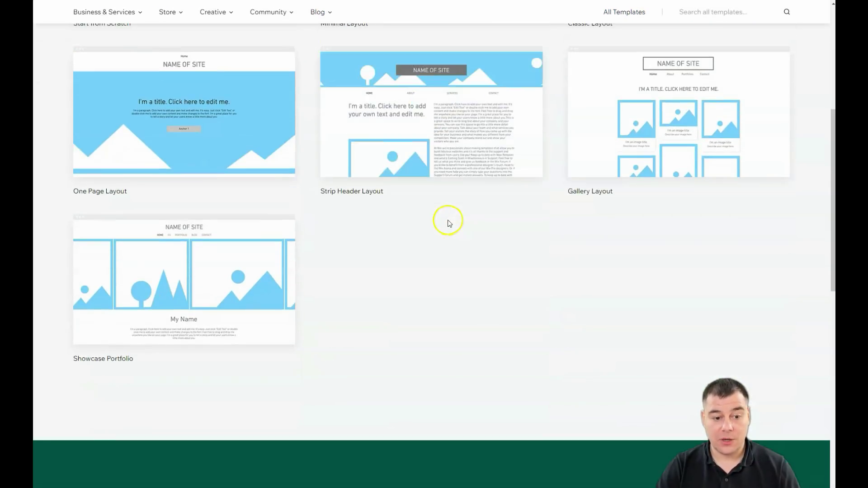
Leave the blank layouts and show the All Templates collection, looking over its first entries.
{"action": "scroll", "coordinate": [448, 223], "scroll_direction": "up", "scroll_amount": 6}
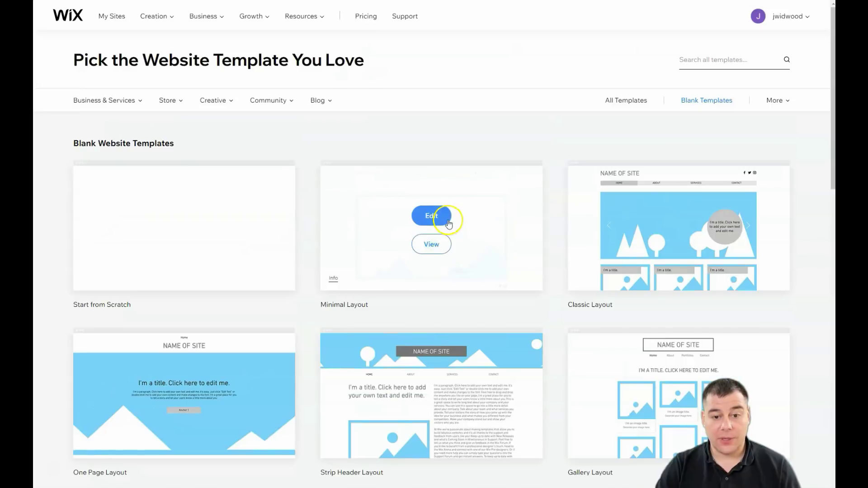
{"action": "left_click", "coordinate": [625, 101]}
{"action": "scroll", "coordinate": [471, 194], "scroll_direction": "down", "scroll_amount": 1}
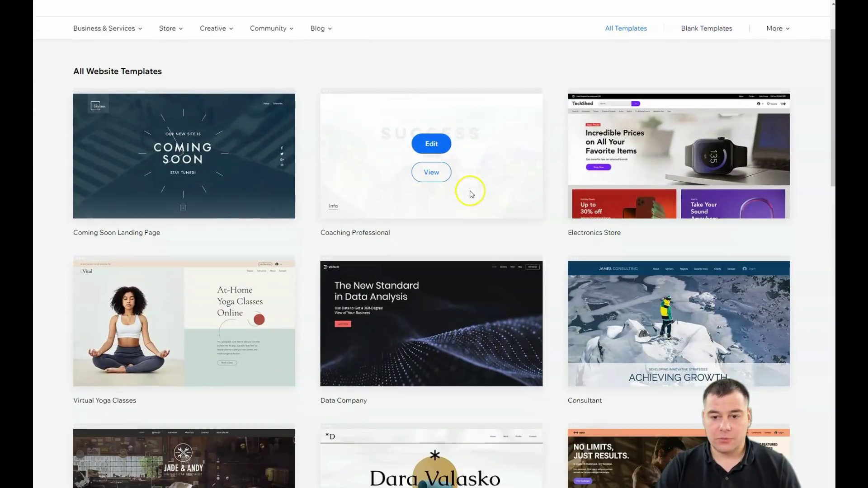
{"action": "scroll", "coordinate": [470, 194], "scroll_direction": "up", "scroll_amount": 2}
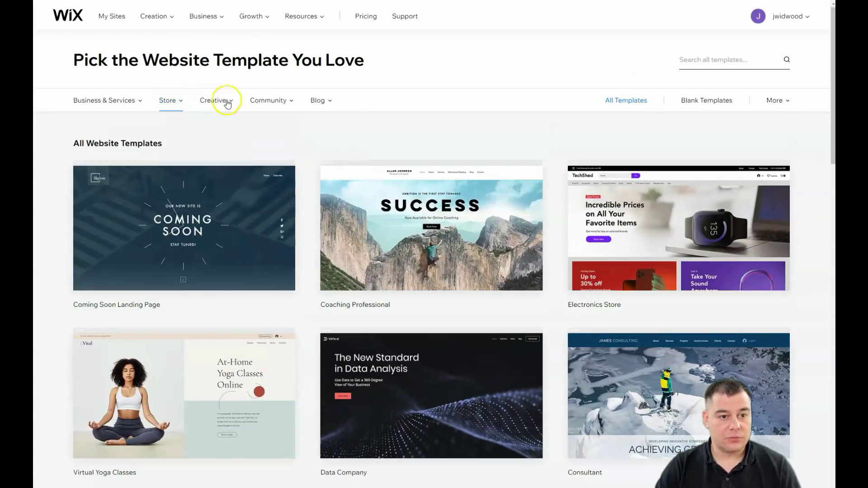
Show the Events & Portraits photography templates in the Creative category and look through them.
{"action": "mouse_move", "coordinate": [229, 104]}
{"action": "left_click", "coordinate": [224, 141]}
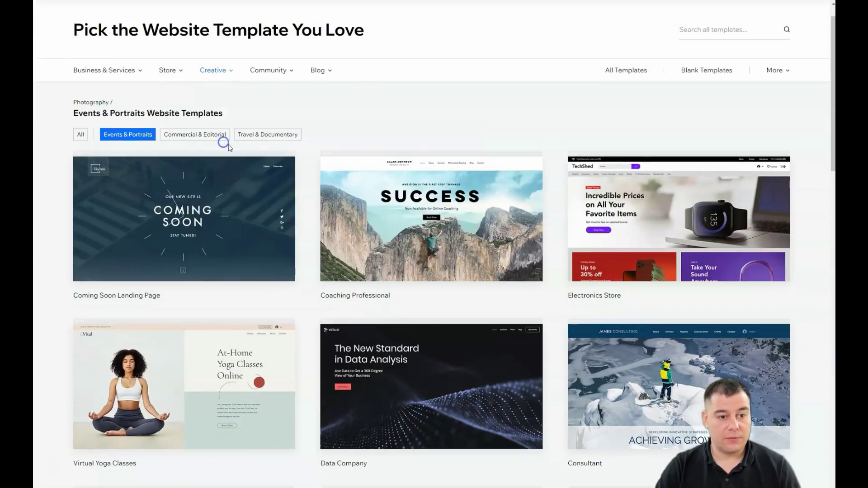
{"action": "scroll", "coordinate": [413, 271], "scroll_direction": "down", "scroll_amount": 5}
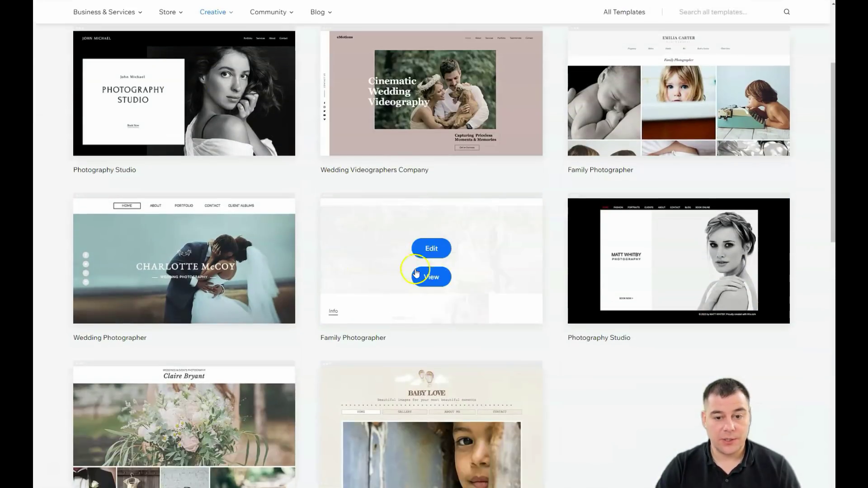
{"action": "scroll", "coordinate": [466, 256], "scroll_direction": "up", "scroll_amount": 1}
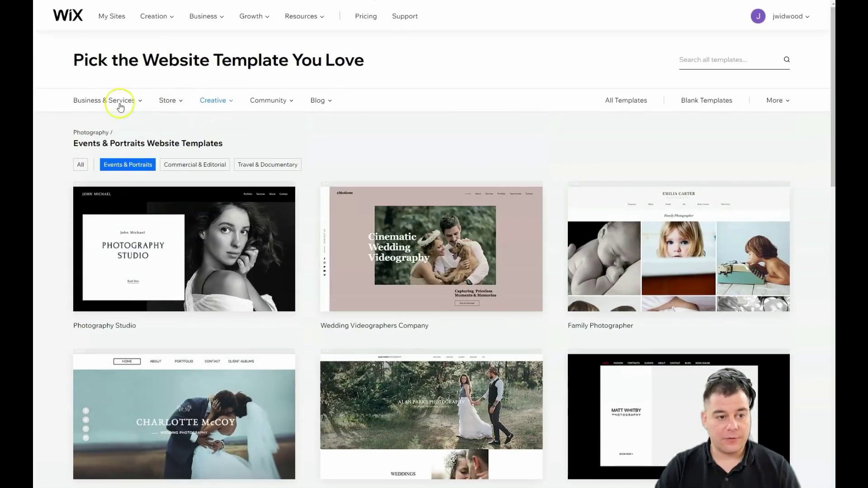
Show the Real Estate templates in the Business & Services category and open the Real Estate Company template for editing.
{"action": "mouse_move", "coordinate": [138, 103]}
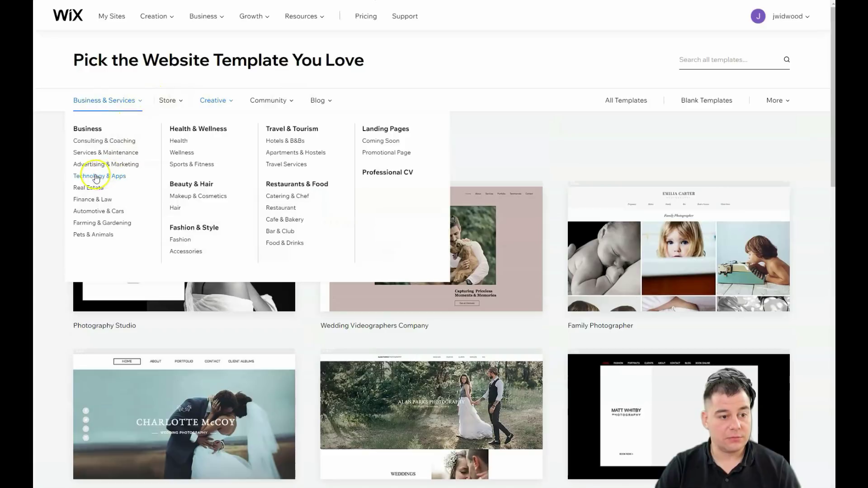
{"action": "left_click", "coordinate": [90, 191]}
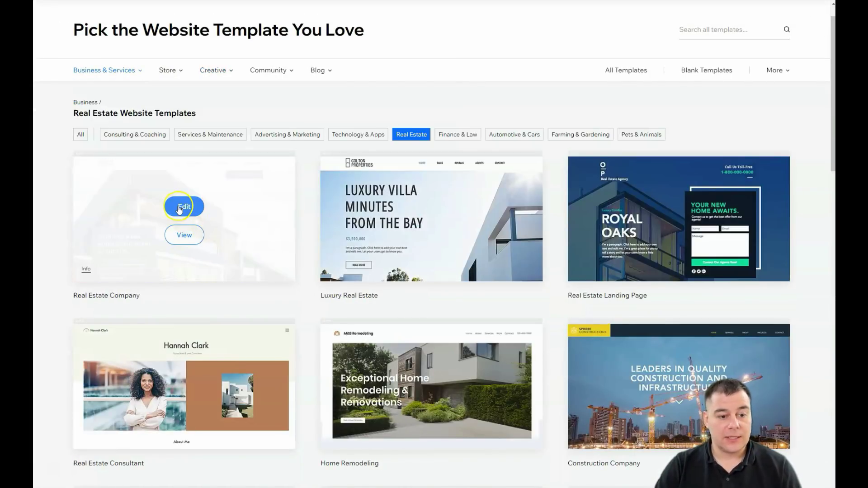
{"action": "left_click", "coordinate": [180, 207]}
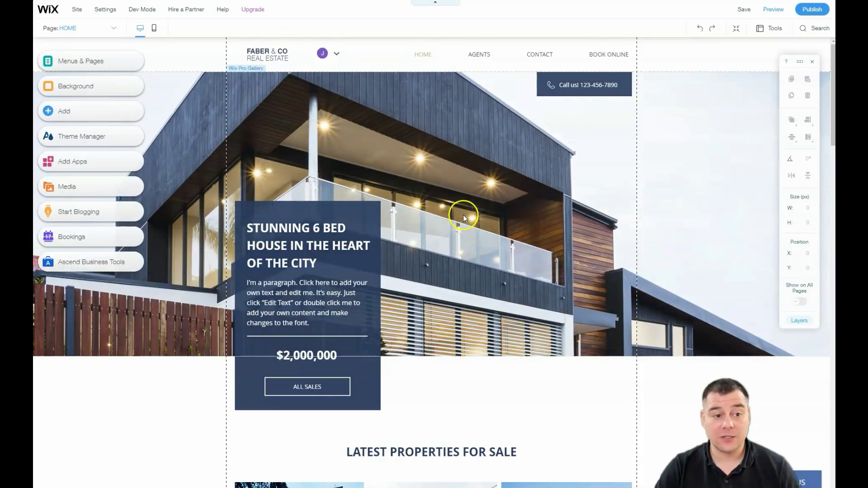
Look through the template's home page from the hero section down to the Contact Us section and footer.
{"action": "scroll", "coordinate": [500, 216], "scroll_direction": "down", "scroll_amount": 3}
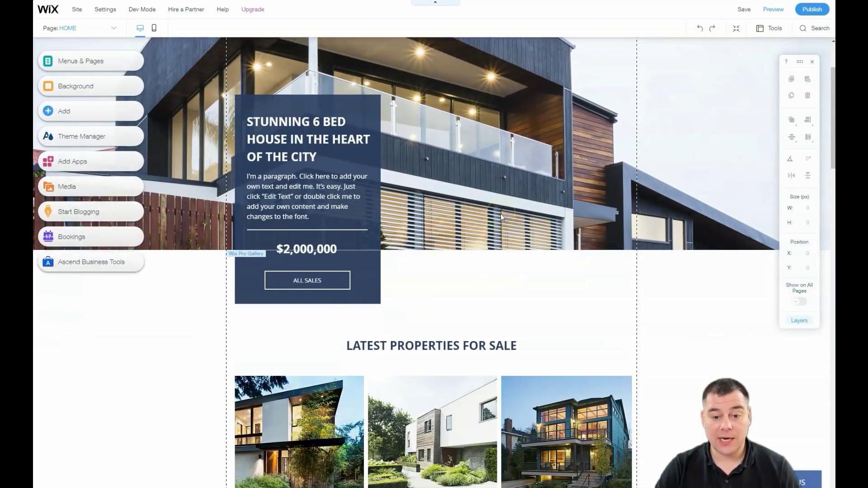
{"action": "scroll", "coordinate": [500, 216], "scroll_direction": "down", "scroll_amount": 8}
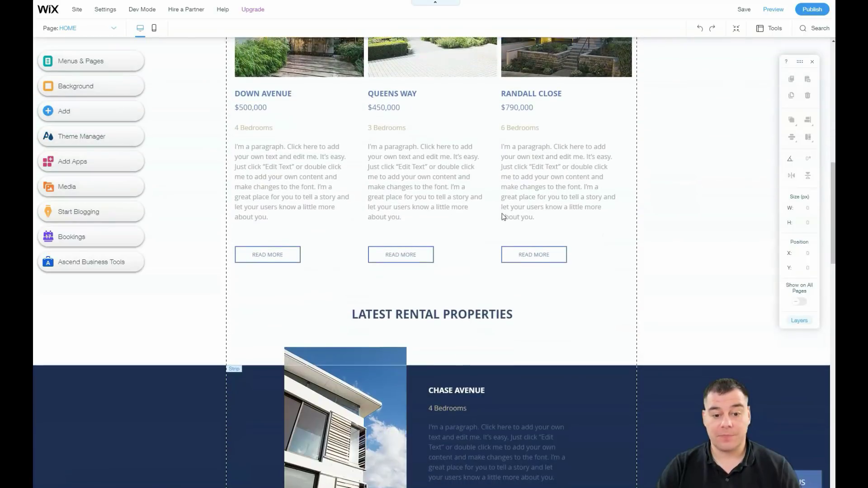
{"action": "scroll", "coordinate": [502, 216], "scroll_direction": "down", "scroll_amount": 15}
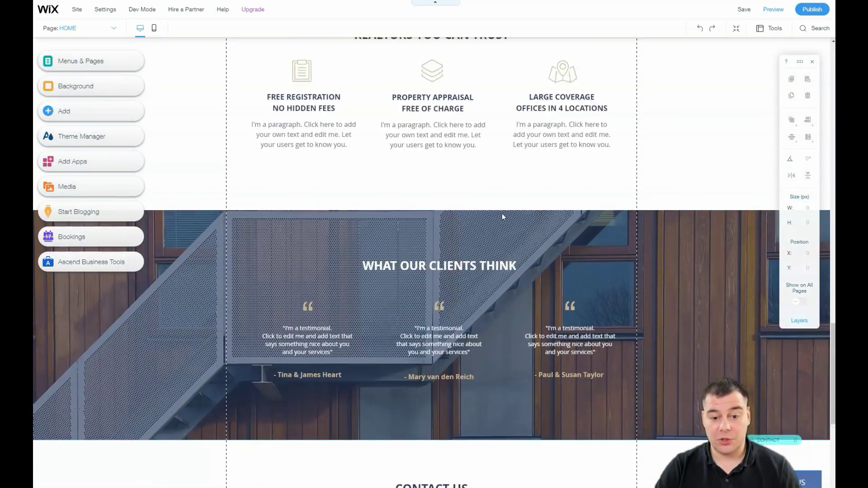
{"action": "scroll", "coordinate": [503, 216], "scroll_direction": "down", "scroll_amount": 7}
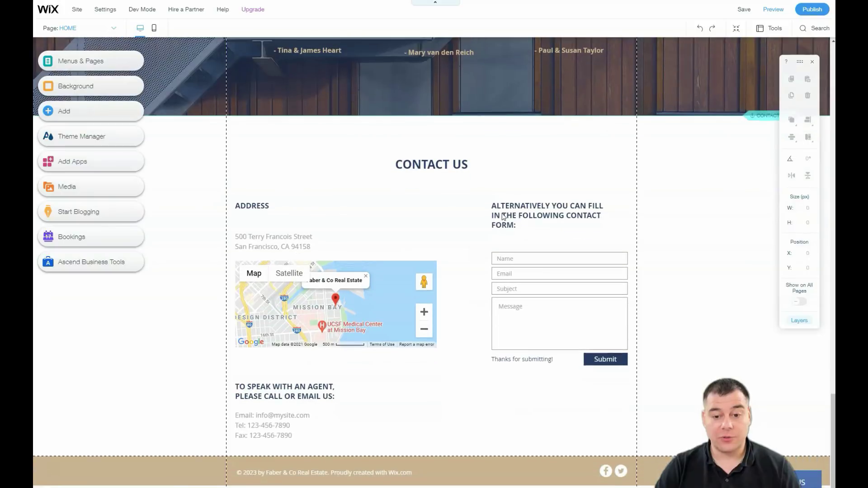
{"action": "scroll", "coordinate": [502, 214], "scroll_direction": "up", "scroll_amount": 20}
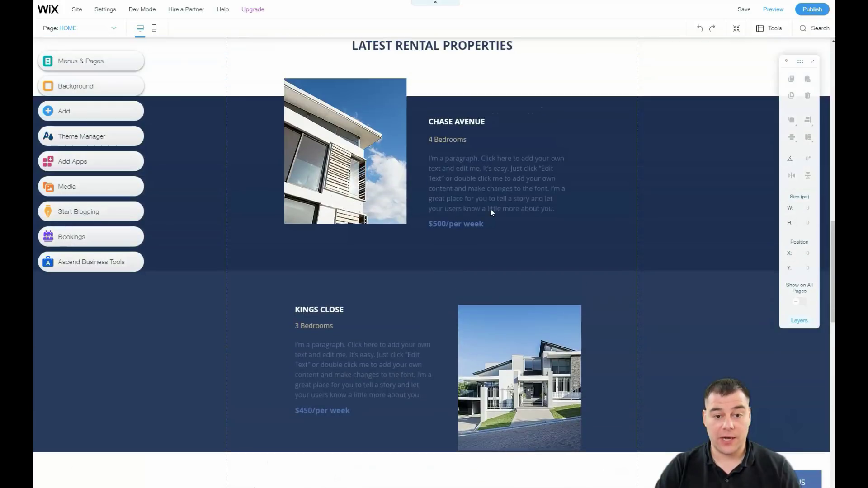
{"action": "scroll", "coordinate": [490, 209], "scroll_direction": "up", "scroll_amount": 16}
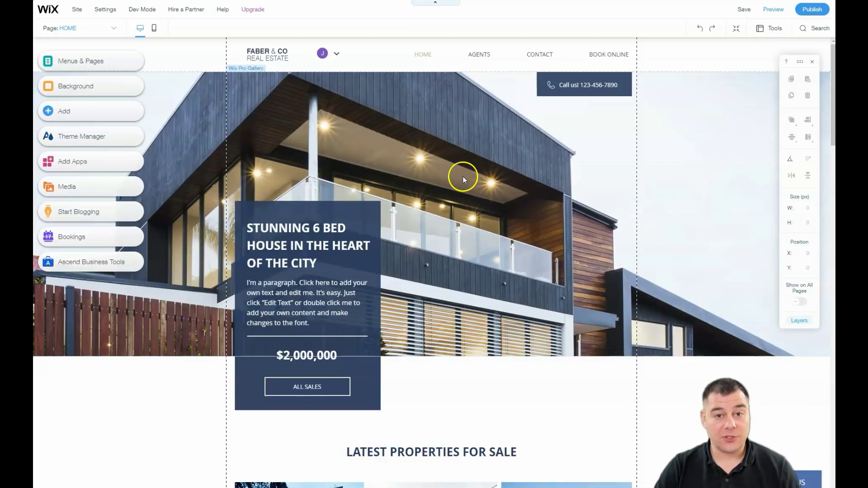
Hide the floating editing toolbar with the size and position settings.
{"action": "left_click", "coordinate": [813, 63]}
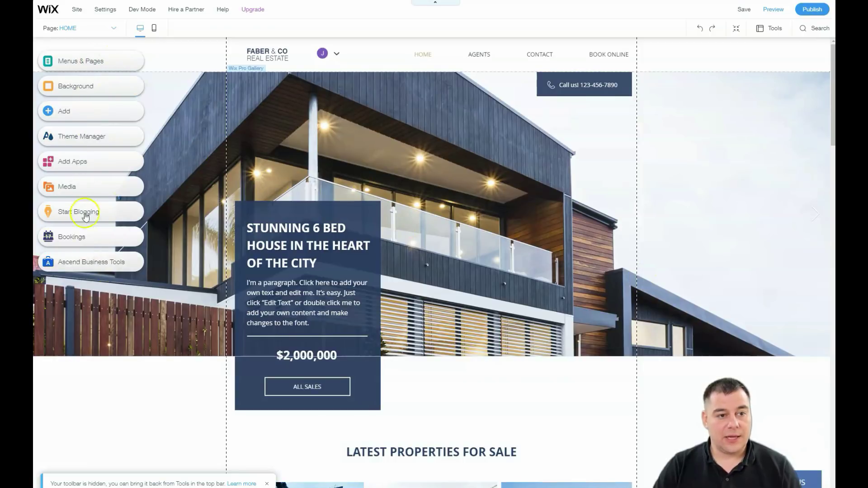
Examine the site's mobile version and the available Mobile Tools, and return to the desktop version.
{"action": "left_click", "coordinate": [155, 29]}
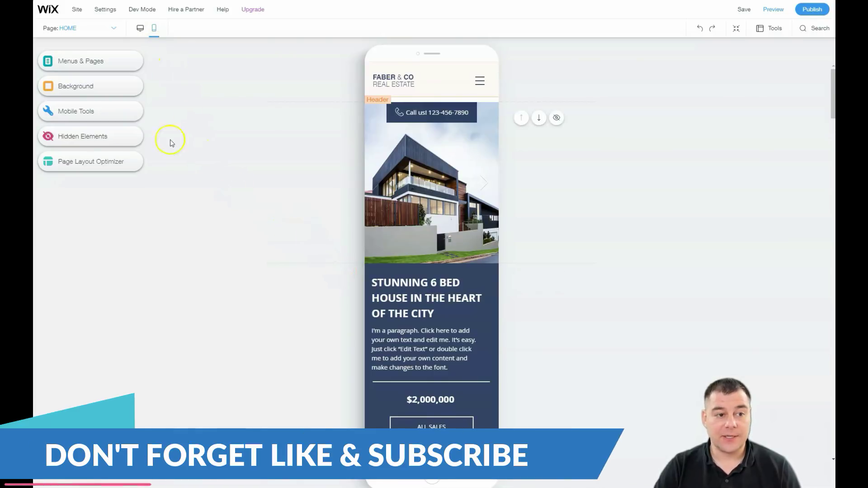
{"action": "left_click", "coordinate": [60, 112]}
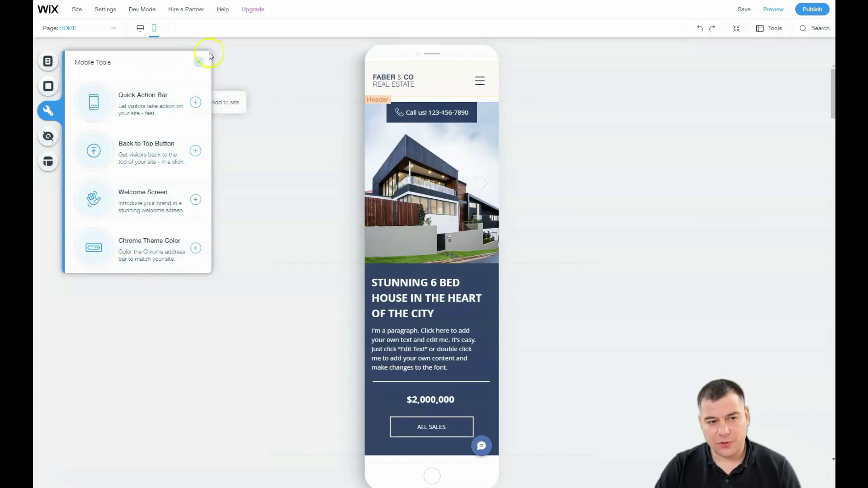
{"action": "left_click", "coordinate": [198, 62]}
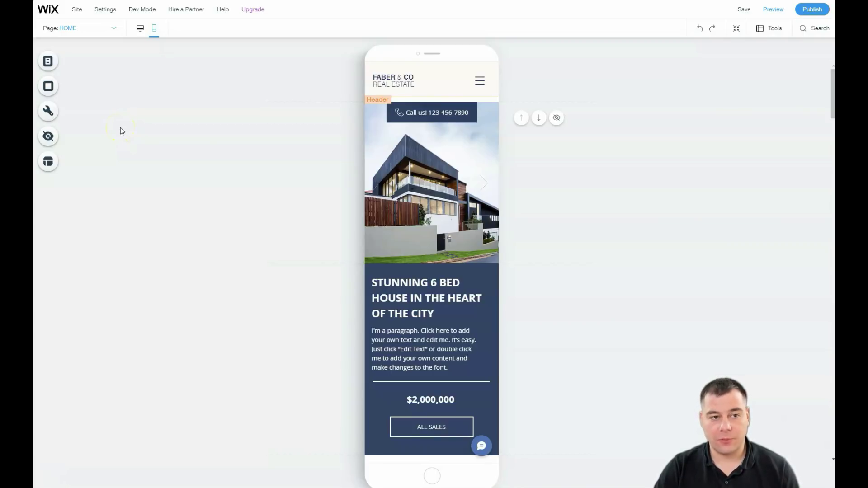
{"action": "left_click", "coordinate": [141, 31]}
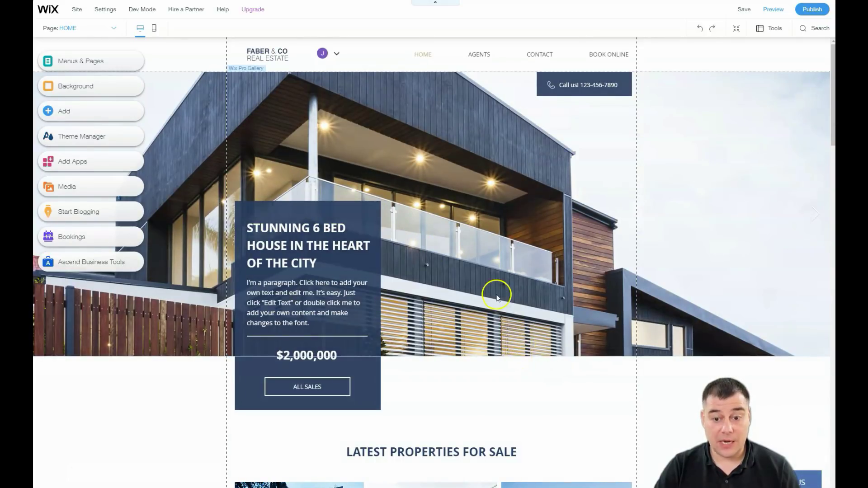
Review the pages in the Site Menu and the Signup & Login forms.
{"action": "scroll", "coordinate": [497, 297], "scroll_direction": "down", "scroll_amount": 6}
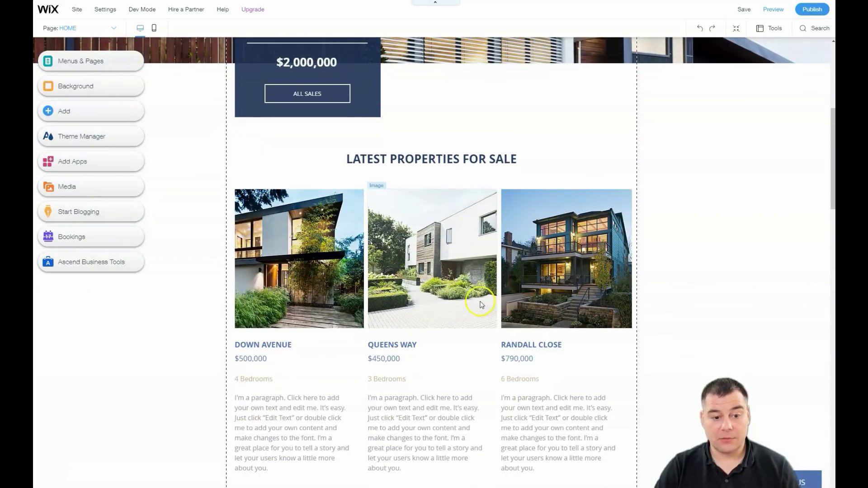
{"action": "scroll", "coordinate": [474, 282], "scroll_direction": "up", "scroll_amount": 6}
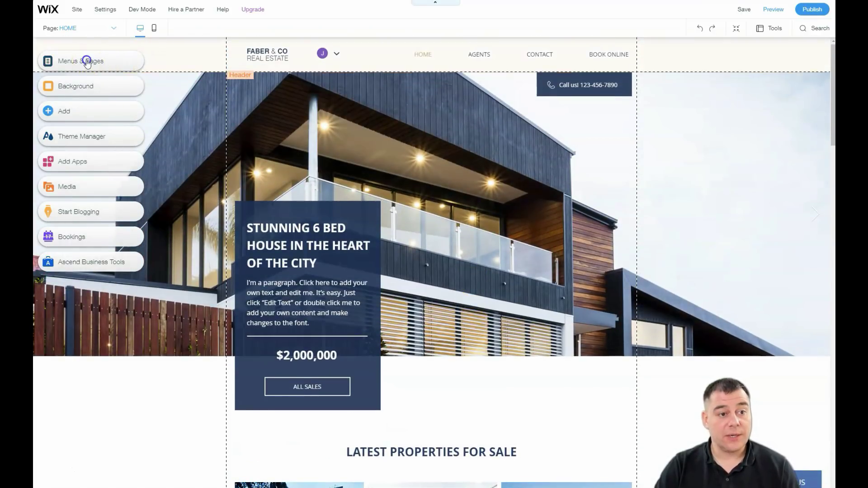
{"action": "left_click", "coordinate": [87, 62]}
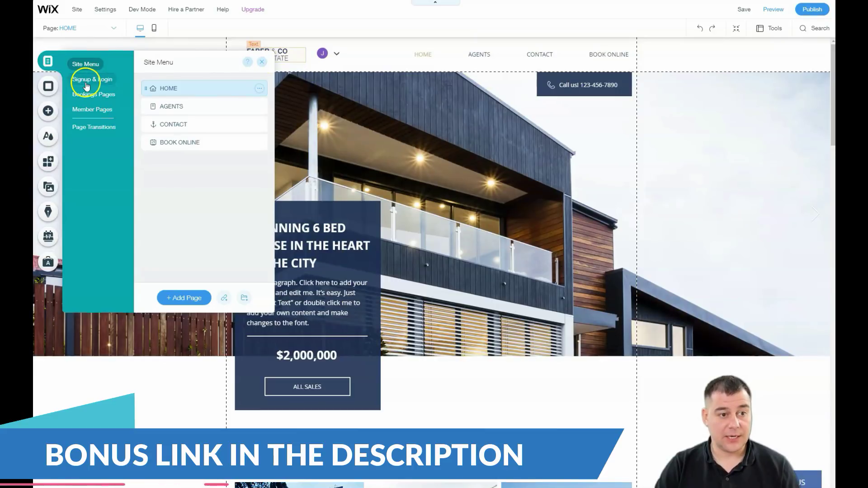
{"action": "left_click", "coordinate": [88, 85]}
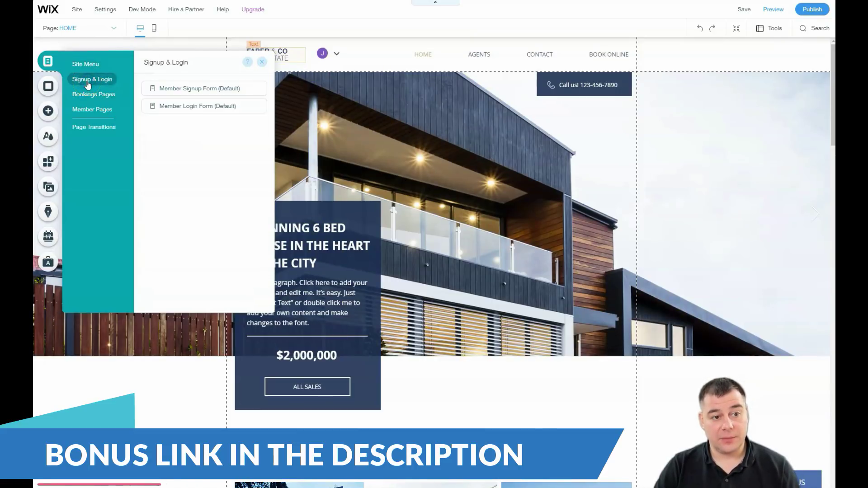
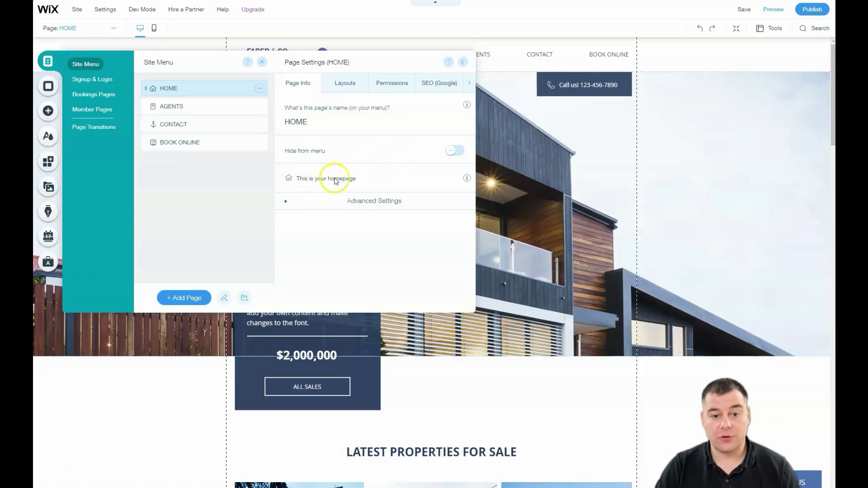
Review the HOME page's Layouts, Permissions, SEO (Google) and Social Share settings, and close the page settings and Site Menu.
{"action": "left_click", "coordinate": [347, 84]}
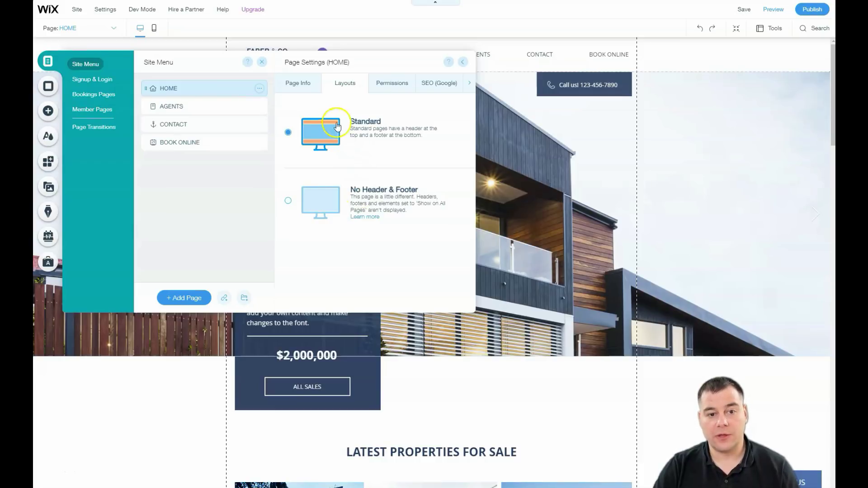
{"action": "left_click", "coordinate": [388, 90]}
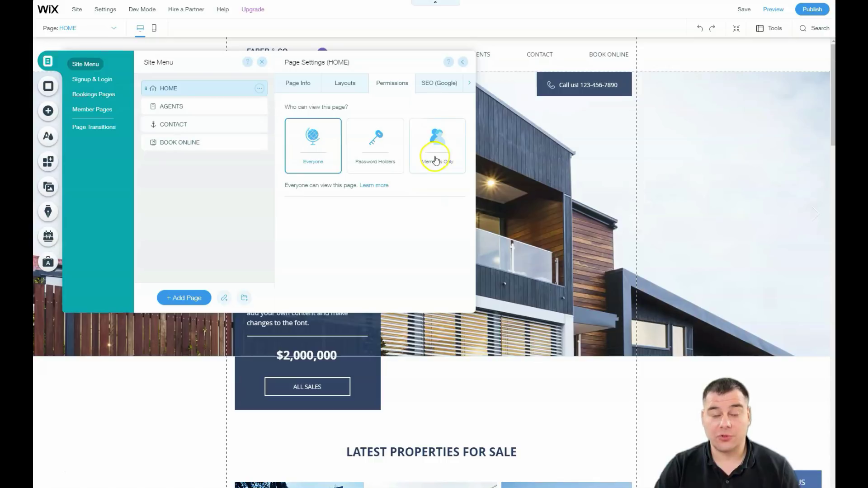
{"action": "left_click", "coordinate": [435, 86]}
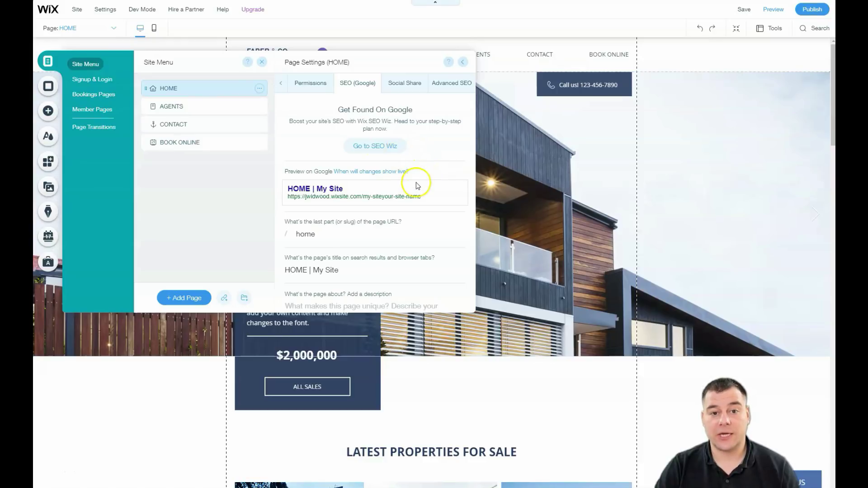
{"action": "left_click", "coordinate": [406, 86]}
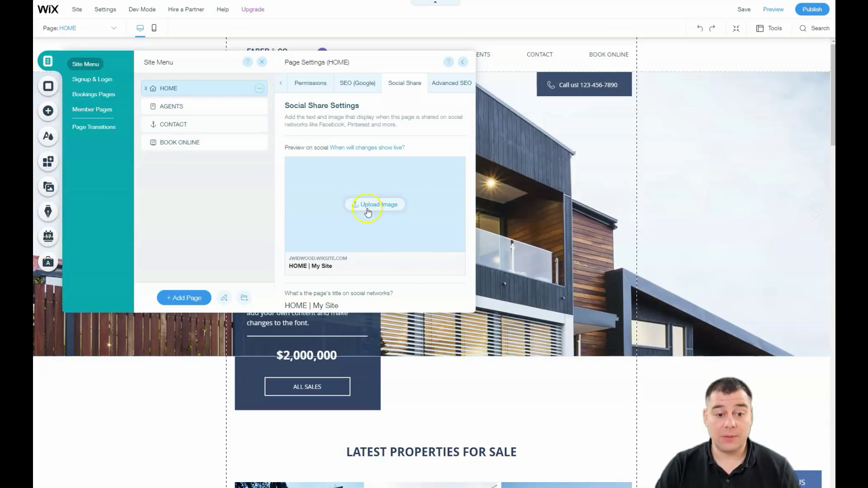
{"action": "scroll", "coordinate": [369, 213], "scroll_direction": "down", "scroll_amount": 2}
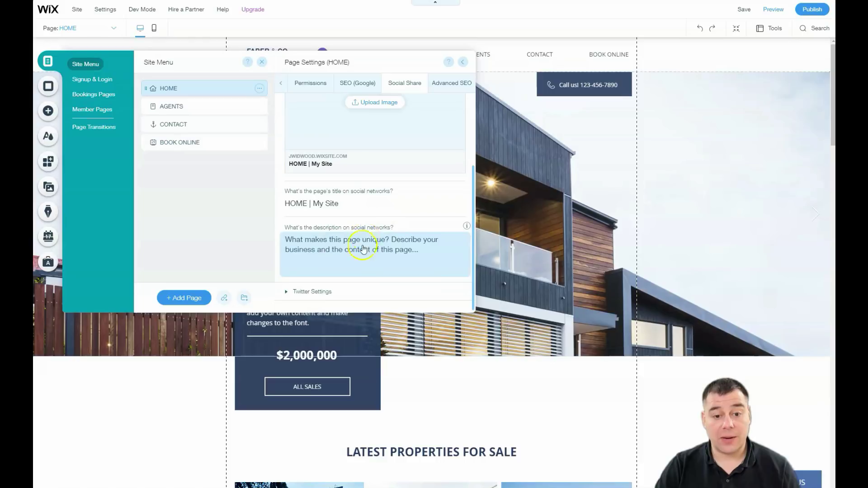
{"action": "scroll", "coordinate": [374, 243], "scroll_direction": "up", "scroll_amount": 2}
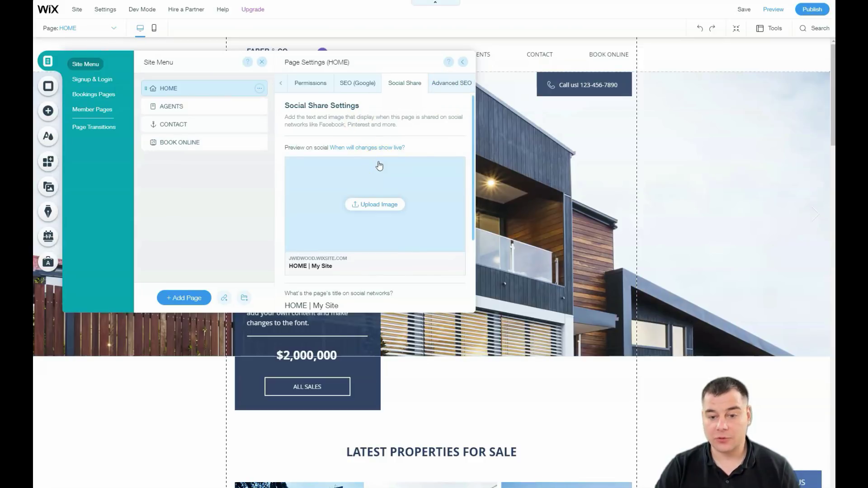
{"action": "left_click", "coordinate": [466, 62]}
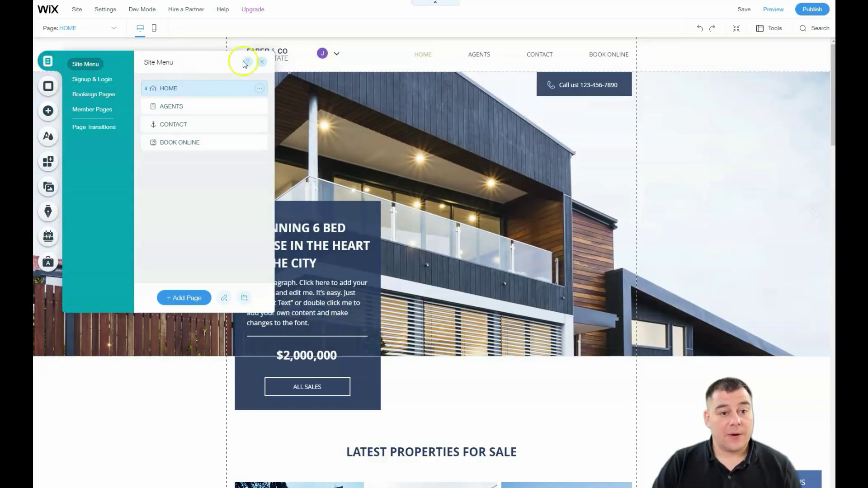
{"action": "left_click", "coordinate": [261, 65]}
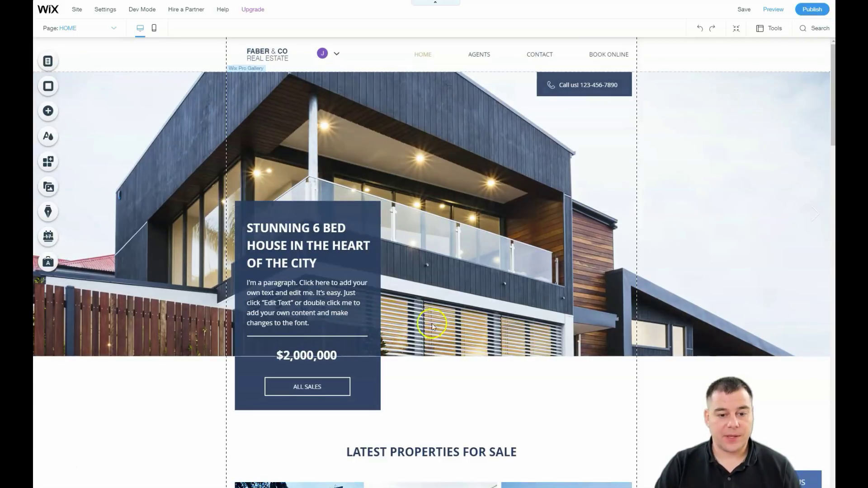
{"action": "scroll", "coordinate": [432, 324], "scroll_direction": "down", "scroll_amount": 4}
{"action": "scroll", "coordinate": [306, 144], "scroll_direction": "up", "scroll_amount": 3}
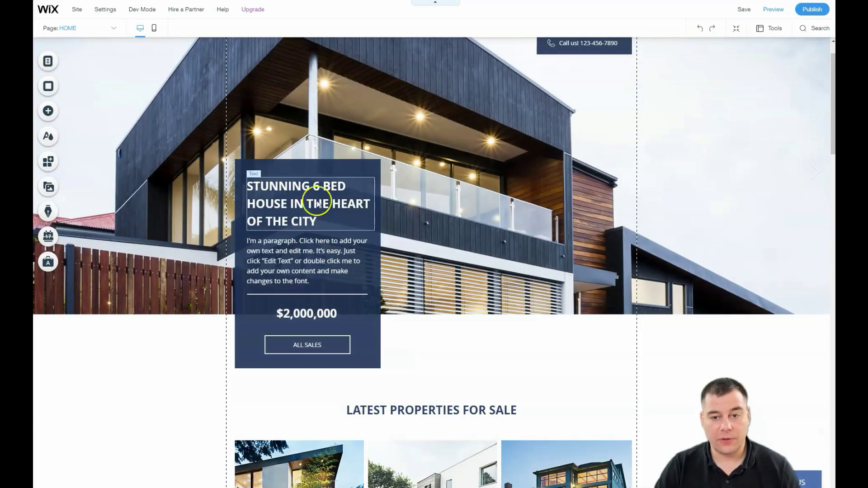
{"action": "scroll", "coordinate": [586, 131], "scroll_direction": "up", "scroll_amount": 1}
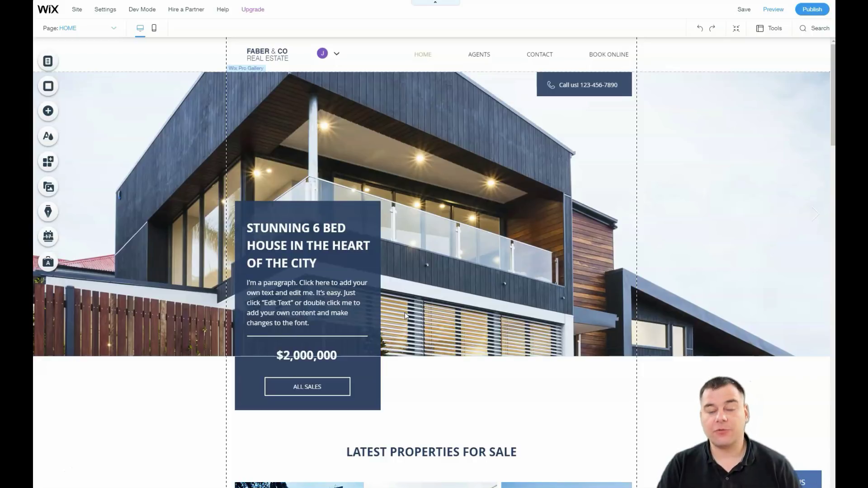
{"action": "scroll", "coordinate": [383, 294], "scroll_direction": "down", "scroll_amount": 3}
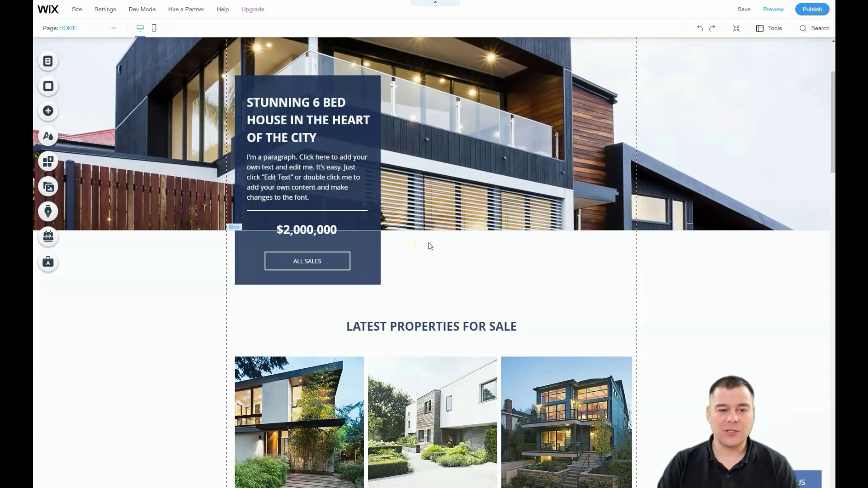
{"action": "scroll", "coordinate": [429, 246], "scroll_direction": "down", "scroll_amount": 4}
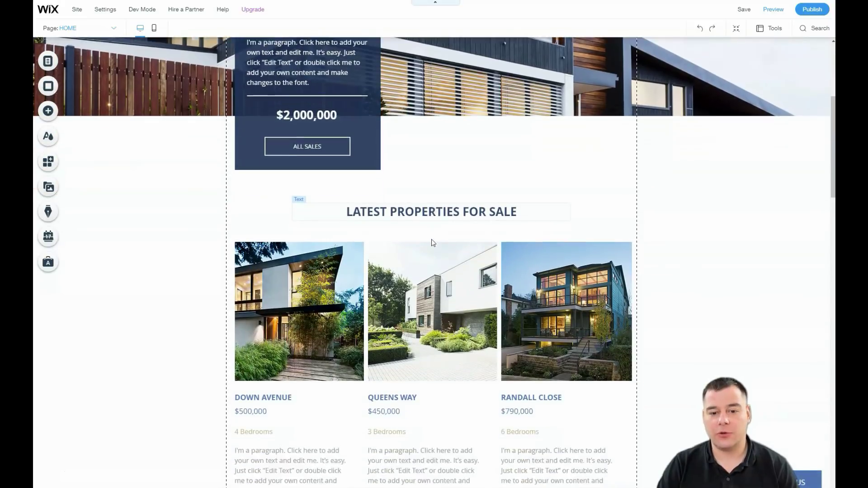
{"action": "scroll", "coordinate": [430, 239], "scroll_direction": "up", "scroll_amount": 7}
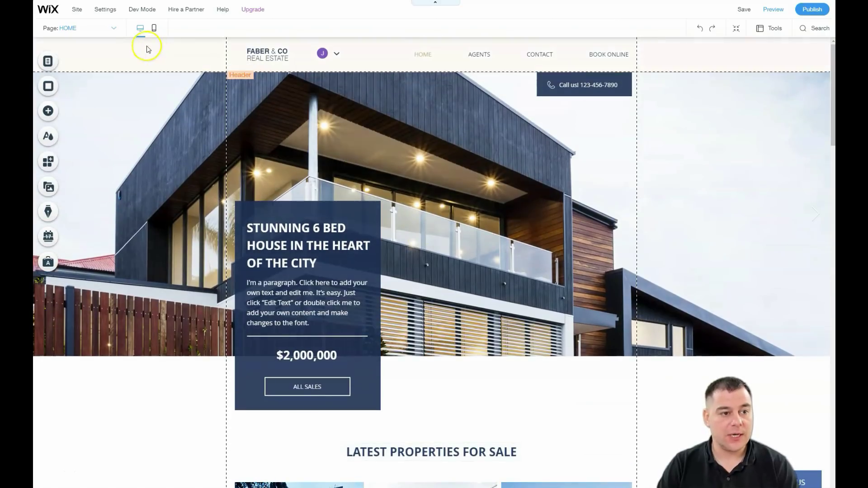
Apply the Glass Buildings image from the selected backgrounds as the HOME page background.
{"action": "left_click", "coordinate": [49, 87]}
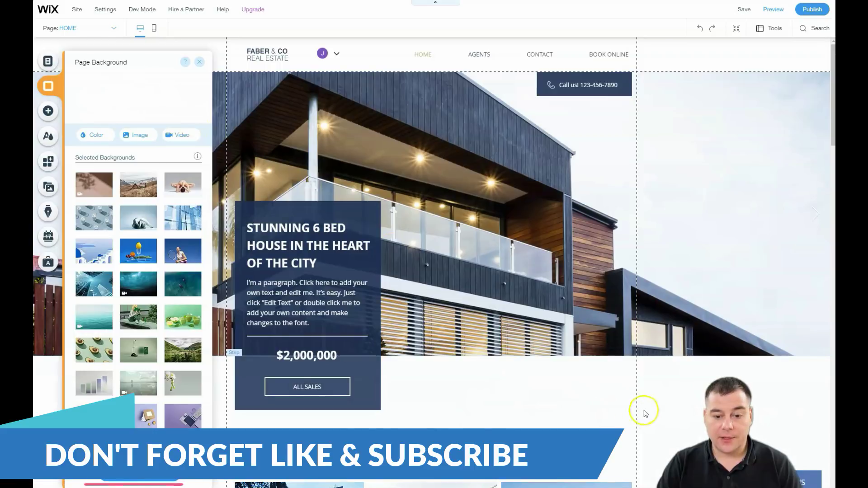
{"action": "scroll", "coordinate": [642, 410], "scroll_direction": "down", "scroll_amount": 4}
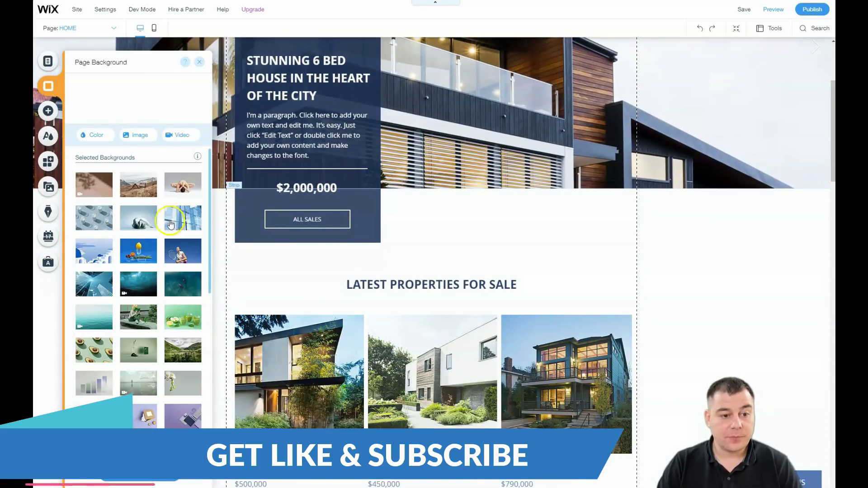
{"action": "mouse_move", "coordinate": [180, 217]}
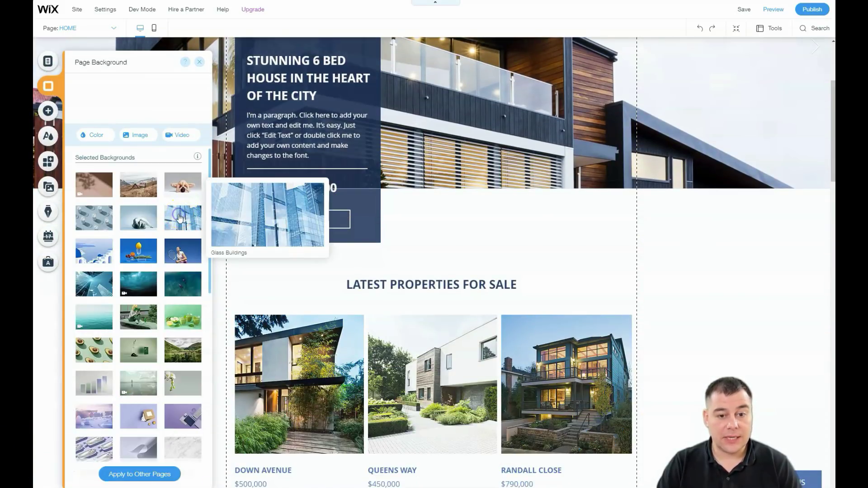
{"action": "left_click", "coordinate": [180, 218]}
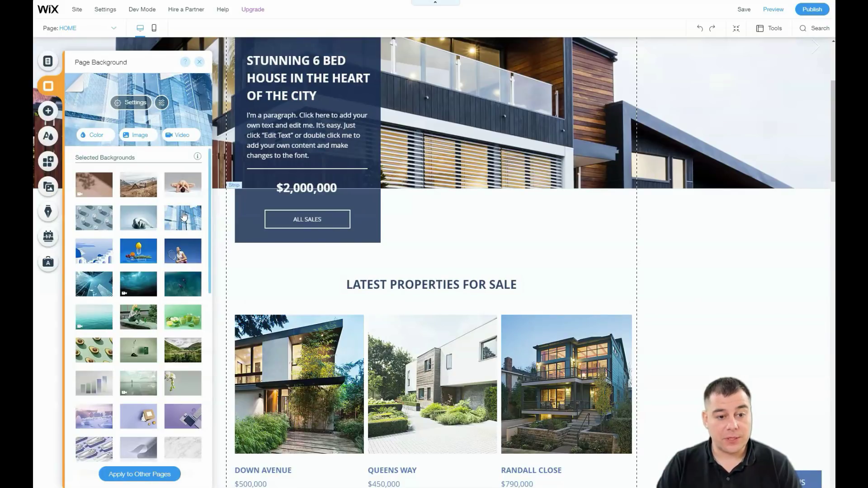
Check the page with its new background, close the background settings and undo the background change.
{"action": "scroll", "coordinate": [471, 245], "scroll_direction": "down", "scroll_amount": 12}
{"action": "scroll", "coordinate": [492, 244], "scroll_direction": "down", "scroll_amount": 10}
{"action": "scroll", "coordinate": [492, 244], "scroll_direction": "up", "scroll_amount": 20}
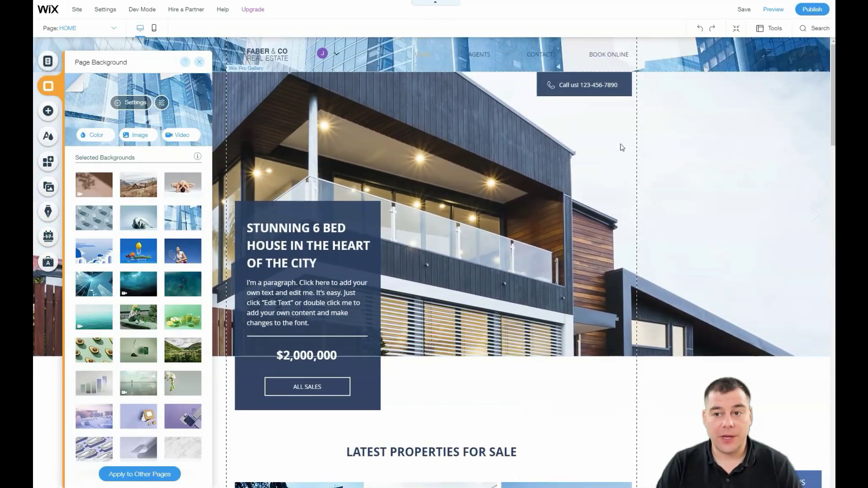
{"action": "scroll", "coordinate": [622, 148], "scroll_direction": "down", "scroll_amount": 1}
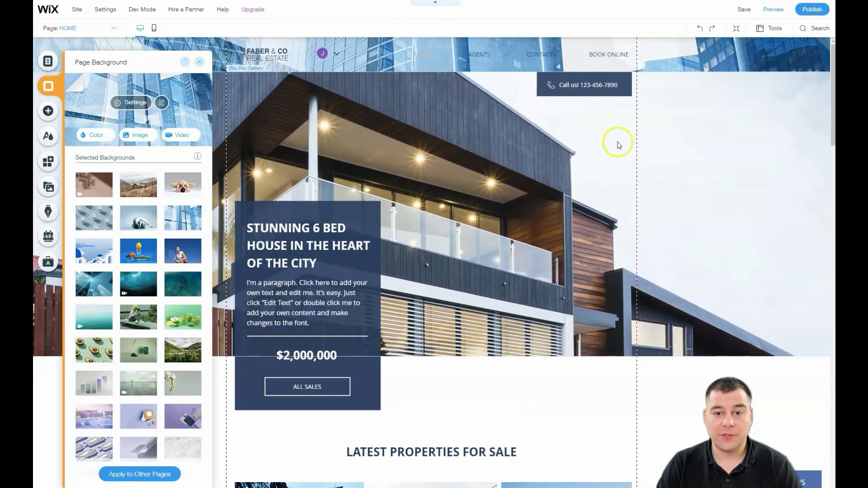
{"action": "scroll", "coordinate": [619, 145], "scroll_direction": "up", "scroll_amount": 1}
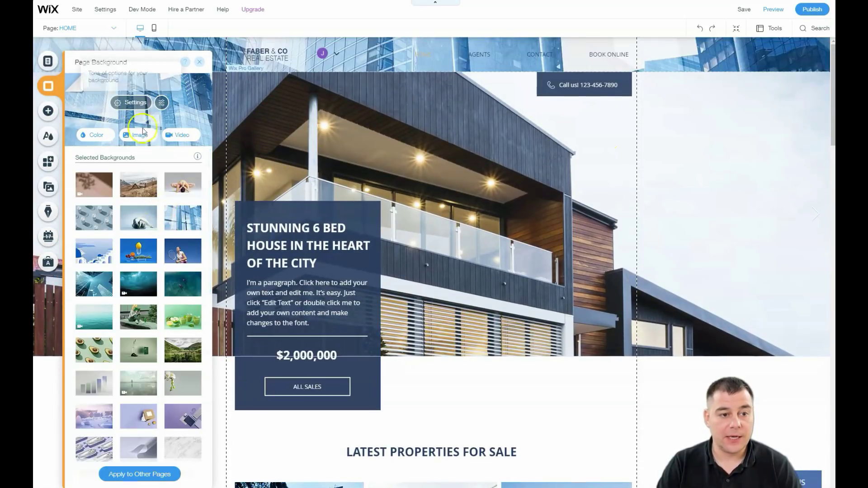
{"action": "left_click", "coordinate": [200, 61]}
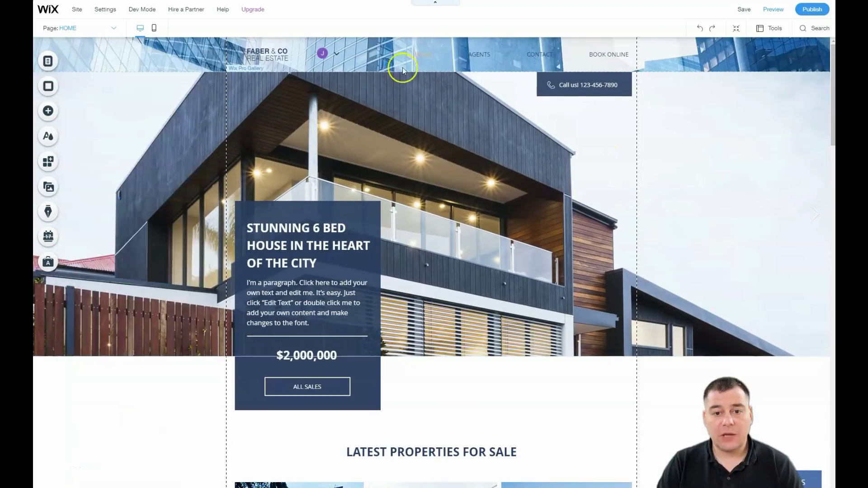
{"action": "left_click", "coordinate": [701, 32]}
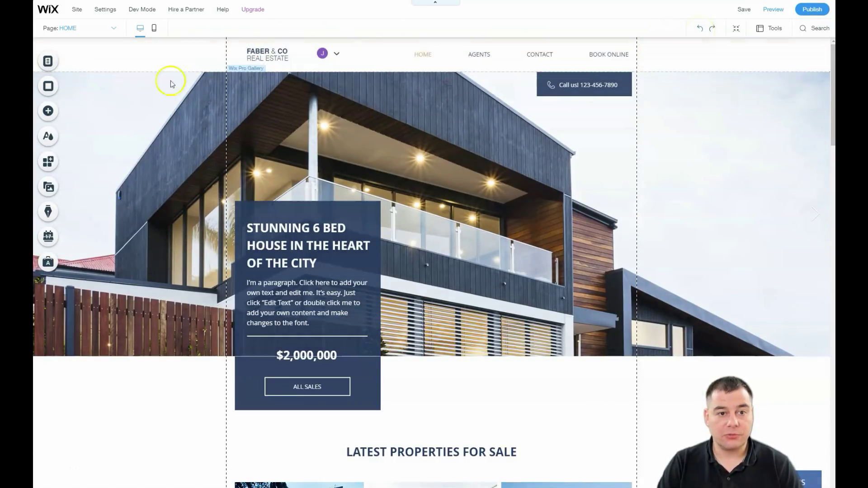
{"action": "scroll", "coordinate": [195, 196], "scroll_direction": "down", "scroll_amount": 1}
{"action": "scroll", "coordinate": [196, 199], "scroll_direction": "up", "scroll_amount": 1}
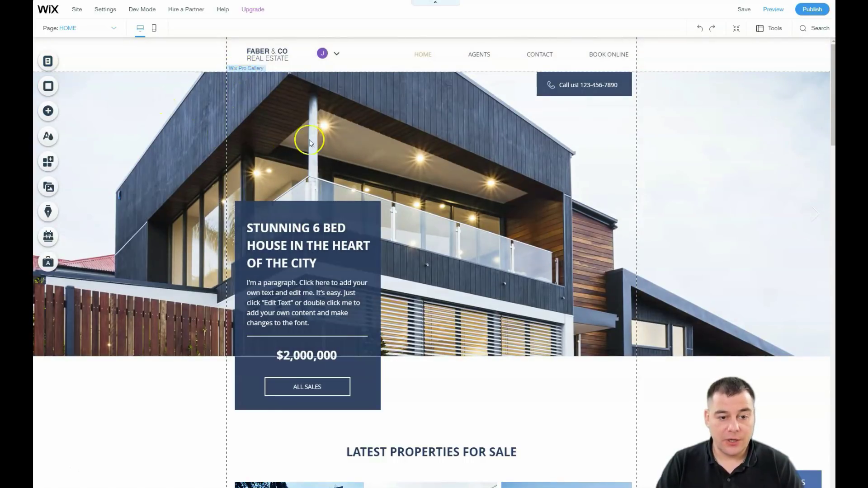
{"action": "scroll", "coordinate": [310, 142], "scroll_direction": "down", "scroll_amount": 4}
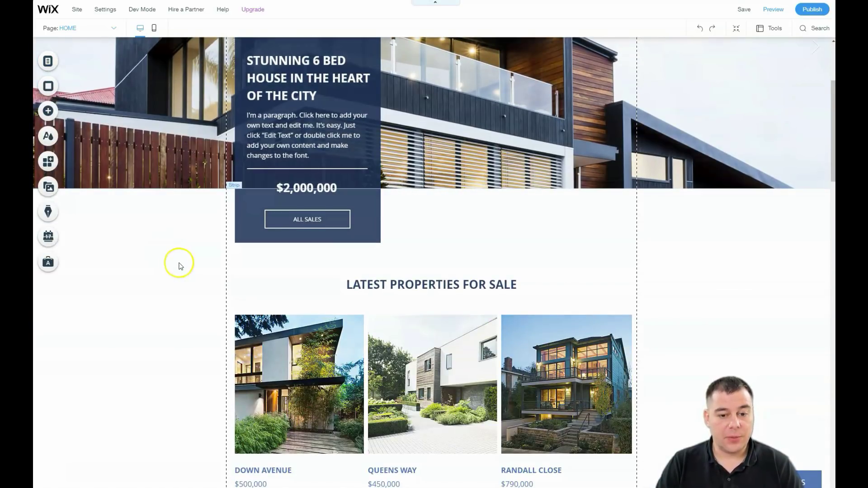
{"action": "scroll", "coordinate": [179, 266], "scroll_direction": "down", "scroll_amount": 3}
{"action": "scroll", "coordinate": [178, 248], "scroll_direction": "up", "scroll_amount": 7}
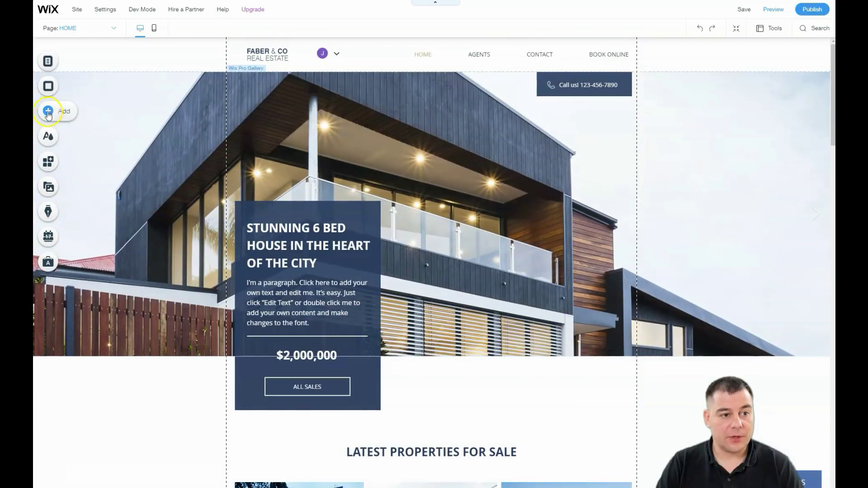
Browse the strip categories for new elements and add the Testimonials strip with three round portraits to the page.
{"action": "left_click", "coordinate": [48, 112]}
{"action": "left_click", "coordinate": [81, 82]}
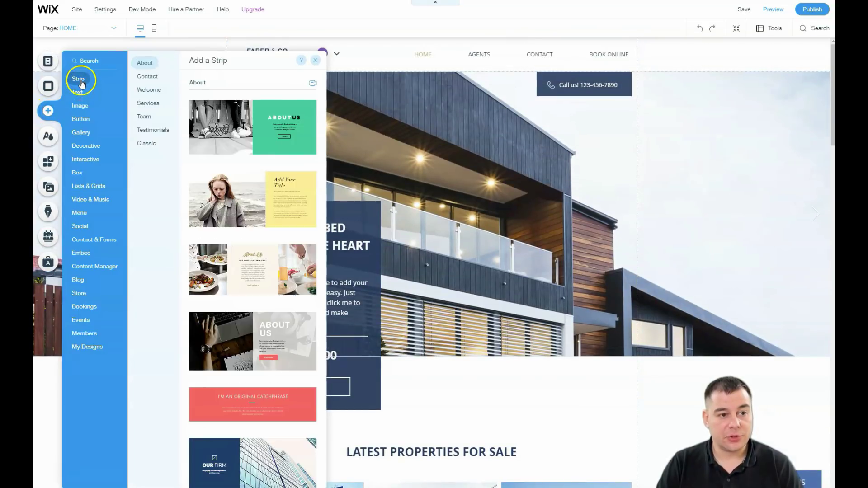
{"action": "left_click", "coordinate": [146, 77]}
{"action": "left_click", "coordinate": [149, 90]}
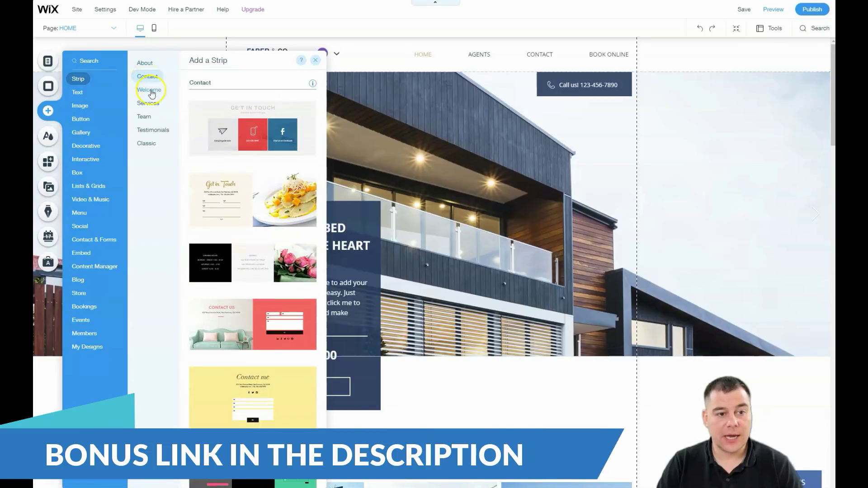
{"action": "left_click", "coordinate": [149, 104]}
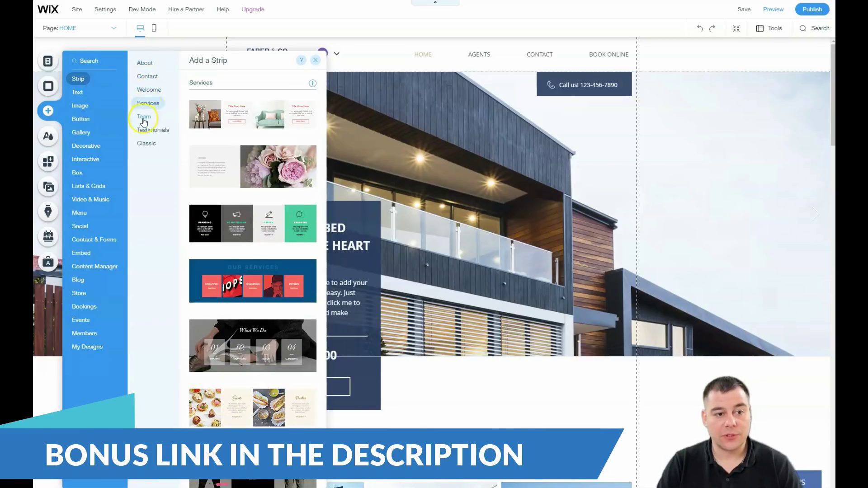
{"action": "left_click", "coordinate": [144, 117]}
{"action": "left_click", "coordinate": [148, 130]}
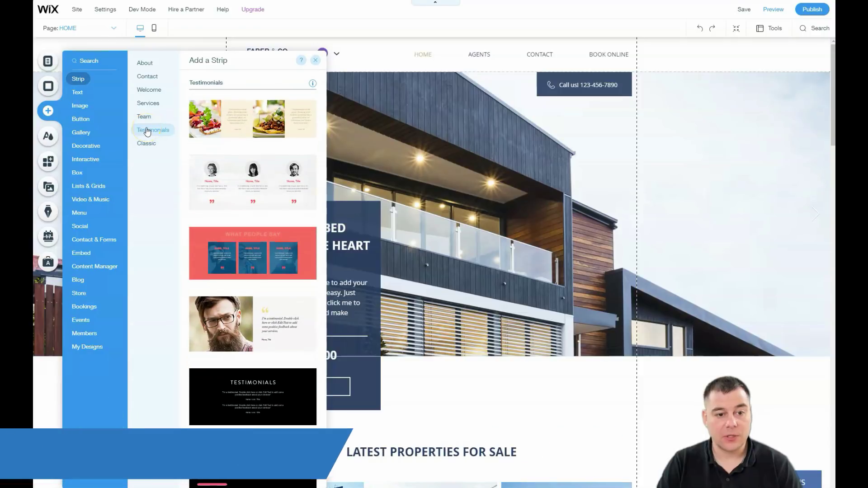
{"action": "left_click", "coordinate": [228, 177]}
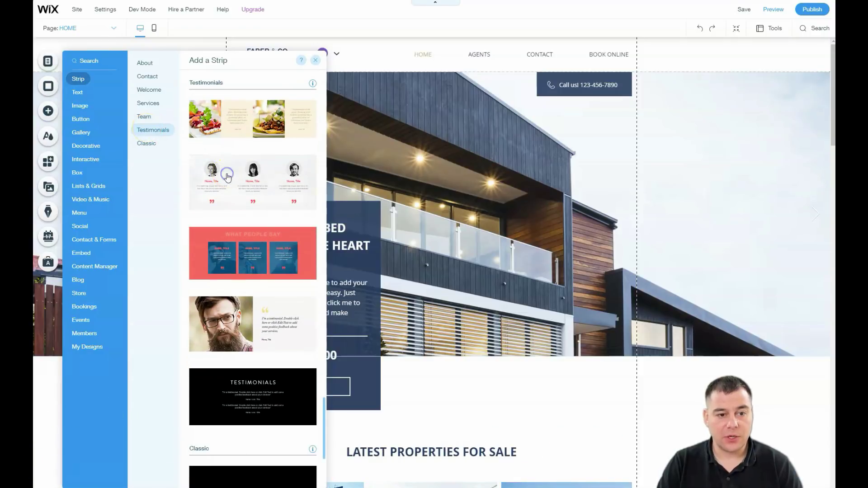
Check where the testimonials strip was placed on the page and switch the editor to Zoom Out mode.
{"action": "scroll", "coordinate": [456, 234], "scroll_direction": "down", "scroll_amount": 10}
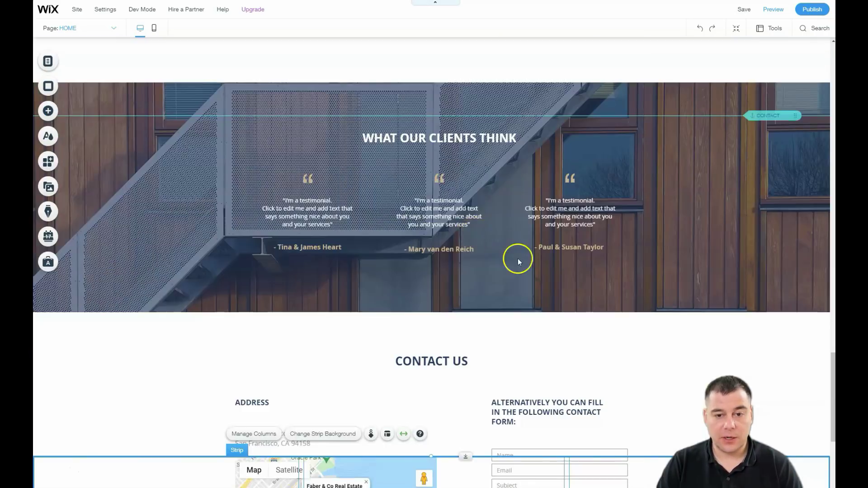
{"action": "scroll", "coordinate": [498, 287], "scroll_direction": "up", "scroll_amount": 5}
{"action": "scroll", "coordinate": [490, 284], "scroll_direction": "down", "scroll_amount": 2}
{"action": "scroll", "coordinate": [479, 270], "scroll_direction": "up", "scroll_amount": 2}
{"action": "scroll", "coordinate": [480, 269], "scroll_direction": "up", "scroll_amount": 1}
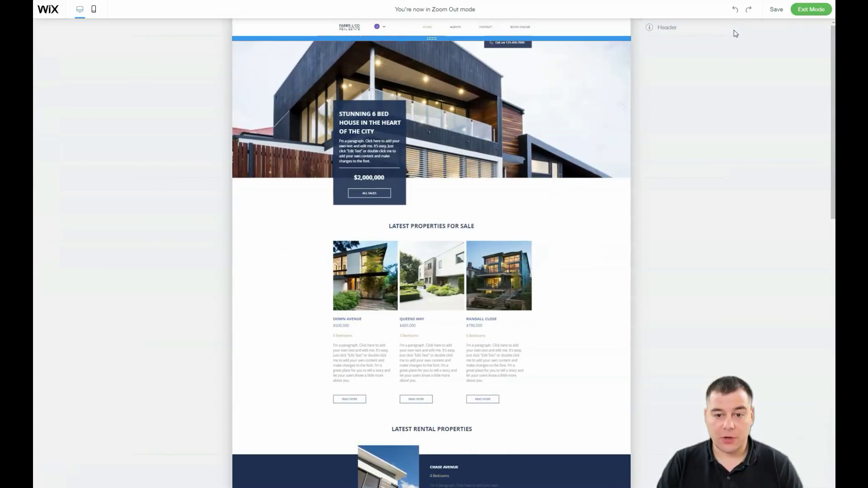
Move the new portrait testimonials section up past Contact Us and What Our Clients Think, directly below Realtors You Can Trust.
{"action": "scroll", "coordinate": [509, 240], "scroll_direction": "down", "scroll_amount": 10}
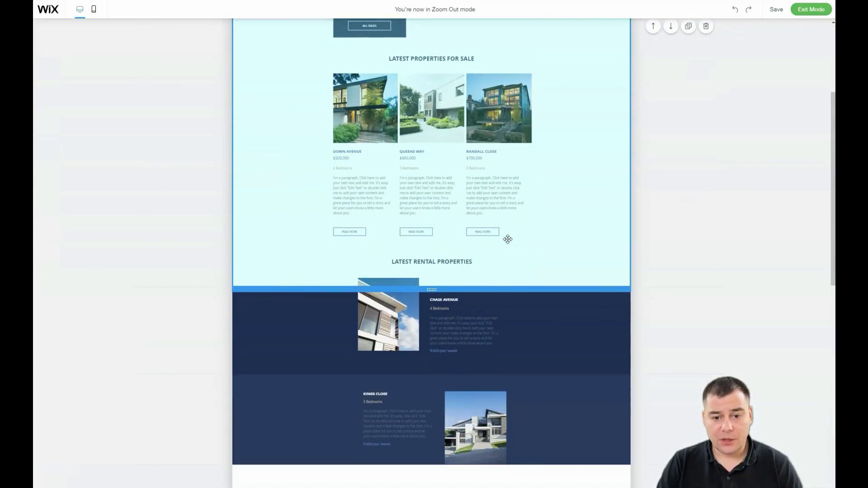
{"action": "scroll", "coordinate": [508, 243], "scroll_direction": "down", "scroll_amount": 3}
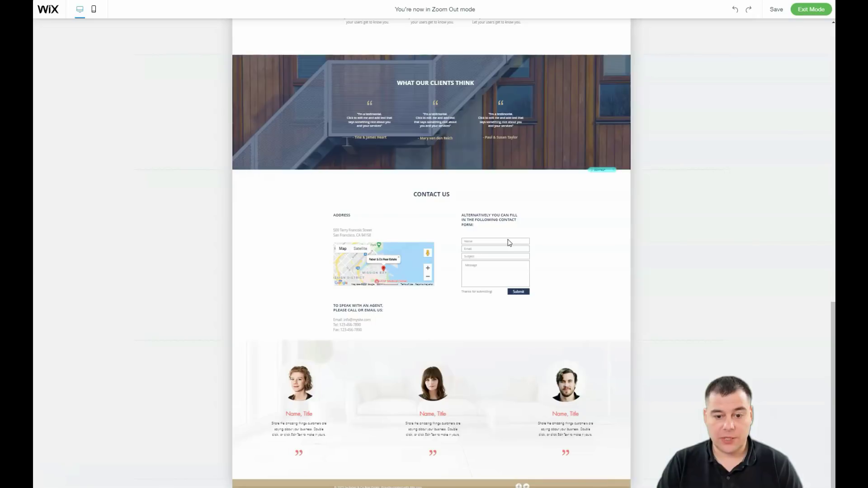
{"action": "left_click", "coordinate": [512, 374]}
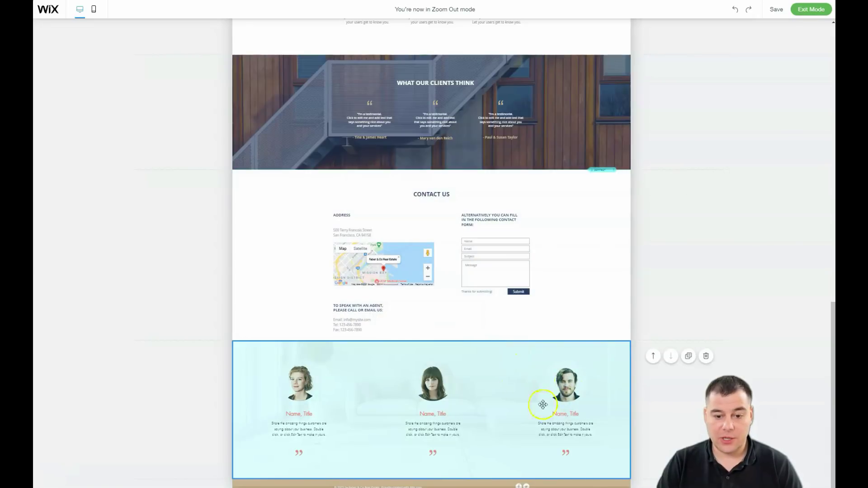
{"action": "left_click", "coordinate": [652, 358]}
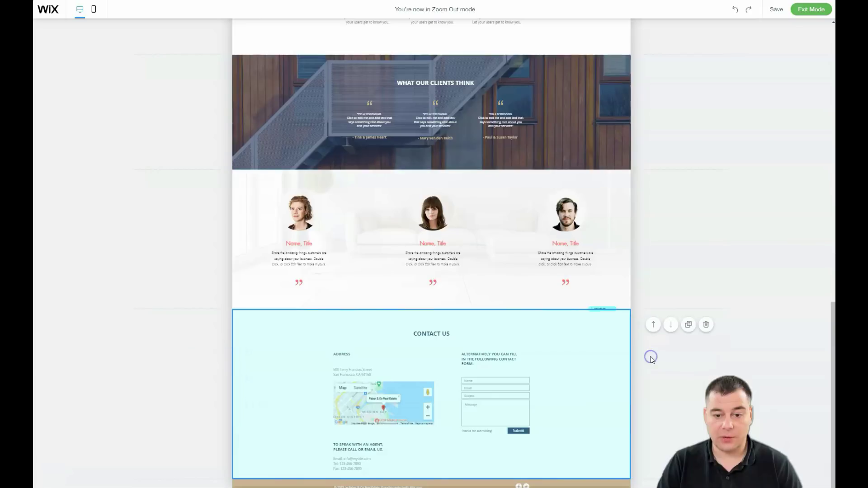
{"action": "left_click", "coordinate": [653, 324]}
{"action": "left_click", "coordinate": [595, 361]}
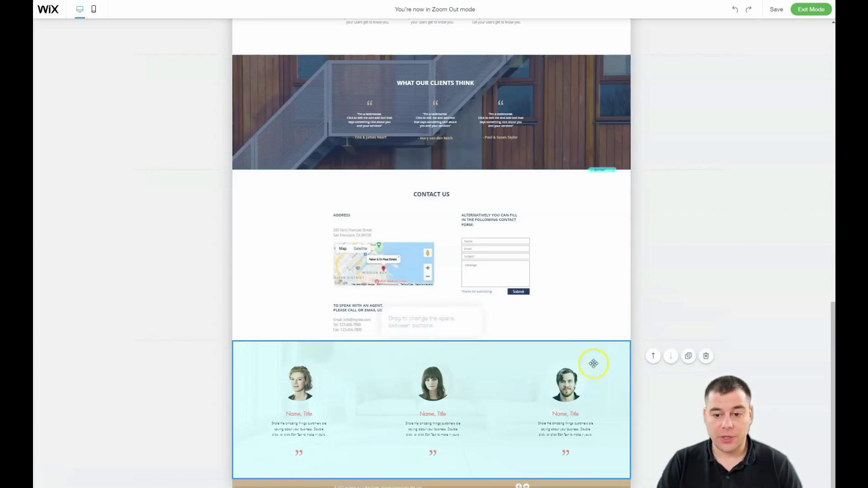
{"action": "left_click", "coordinate": [654, 355]}
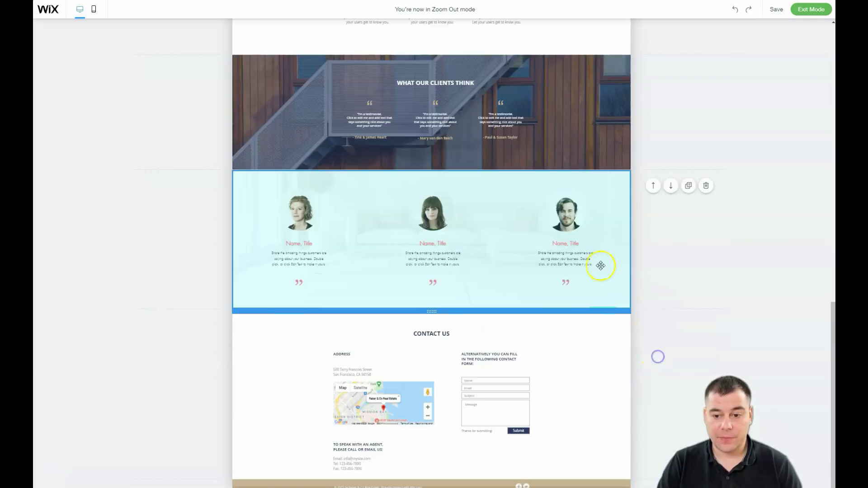
{"action": "left_click", "coordinate": [653, 185]}
Examine the order of the page's sections in Zoom Out mode, from the main banner through the testimonials.
{"action": "scroll", "coordinate": [608, 197], "scroll_direction": "up", "scroll_amount": 2}
{"action": "scroll", "coordinate": [609, 197], "scroll_direction": "up", "scroll_amount": 3}
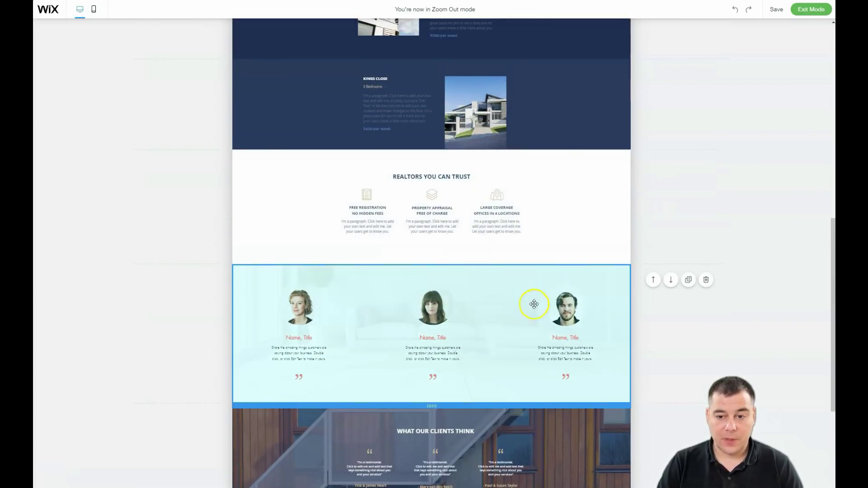
{"action": "scroll", "coordinate": [533, 304], "scroll_direction": "up", "scroll_amount": 7}
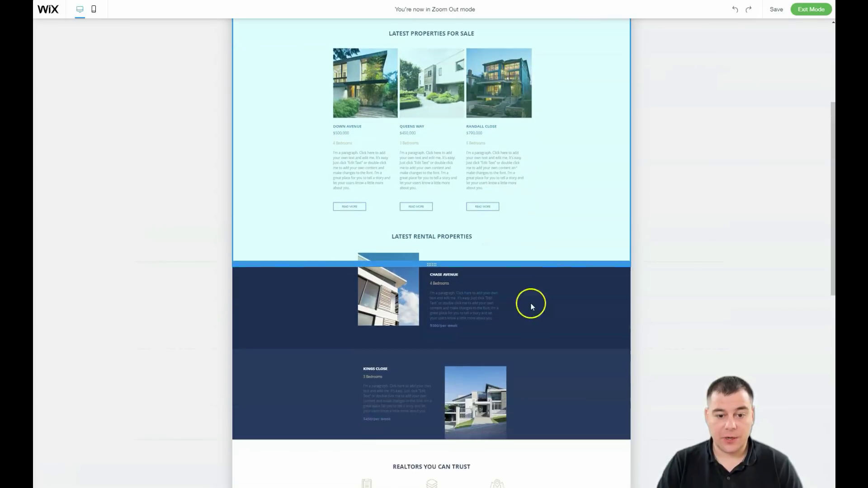
{"action": "scroll", "coordinate": [531, 307], "scroll_direction": "down", "scroll_amount": 1}
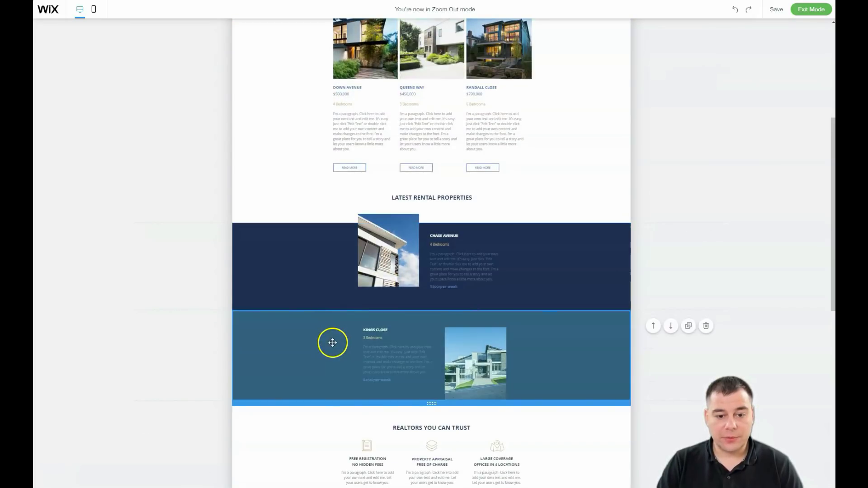
{"action": "scroll", "coordinate": [312, 285], "scroll_direction": "up", "scroll_amount": 5}
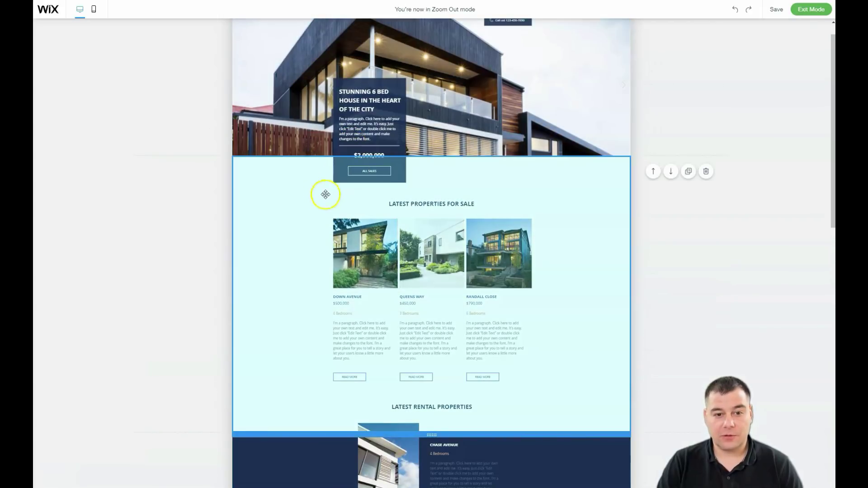
{"action": "scroll", "coordinate": [556, 268], "scroll_direction": "down", "scroll_amount": 3}
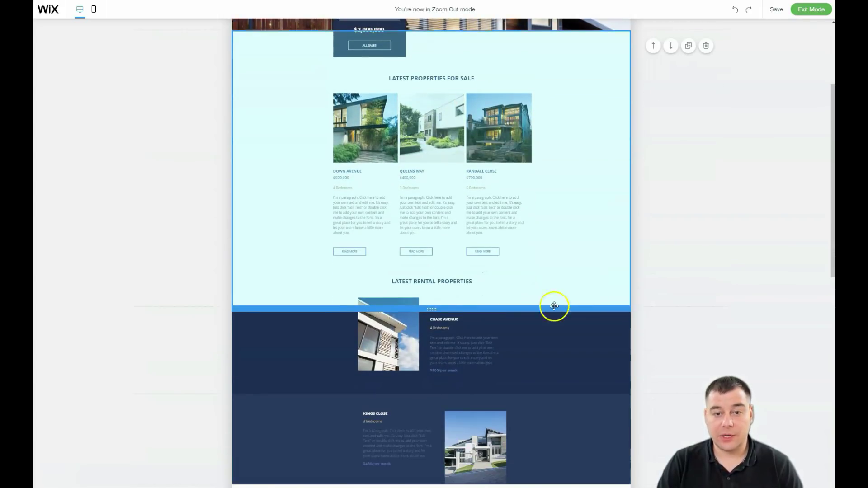
{"action": "scroll", "coordinate": [543, 327], "scroll_direction": "down", "scroll_amount": 2}
{"action": "scroll", "coordinate": [541, 327], "scroll_direction": "down", "scroll_amount": 5}
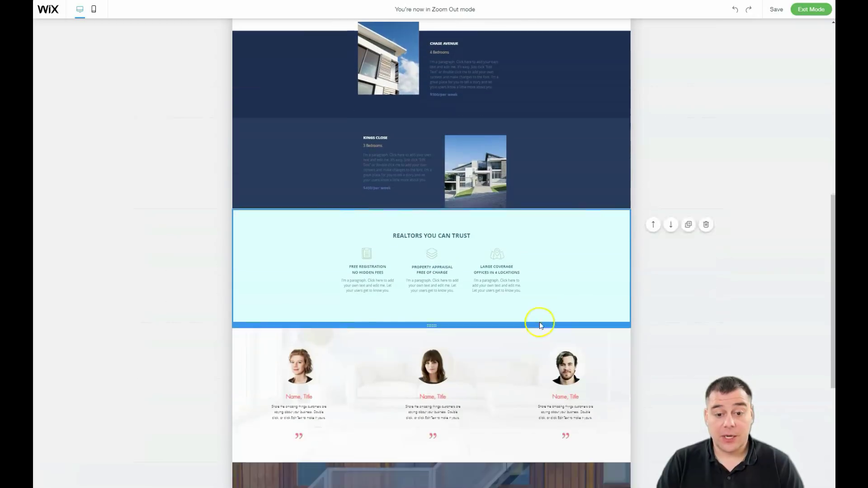
{"action": "scroll", "coordinate": [533, 316], "scroll_direction": "up", "scroll_amount": 2}
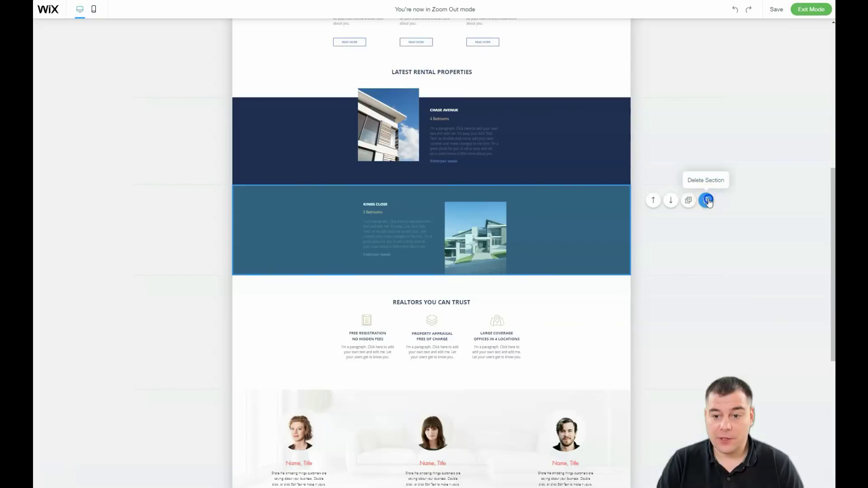
Delete the Kings Close section below Chase Avenue in Latest Rental Properties.
{"action": "left_click", "coordinate": [706, 200]}
Try to change the height of the What Our Clients Think section above Contact Us.
{"action": "scroll", "coordinate": [498, 300], "scroll_direction": "down", "scroll_amount": 5}
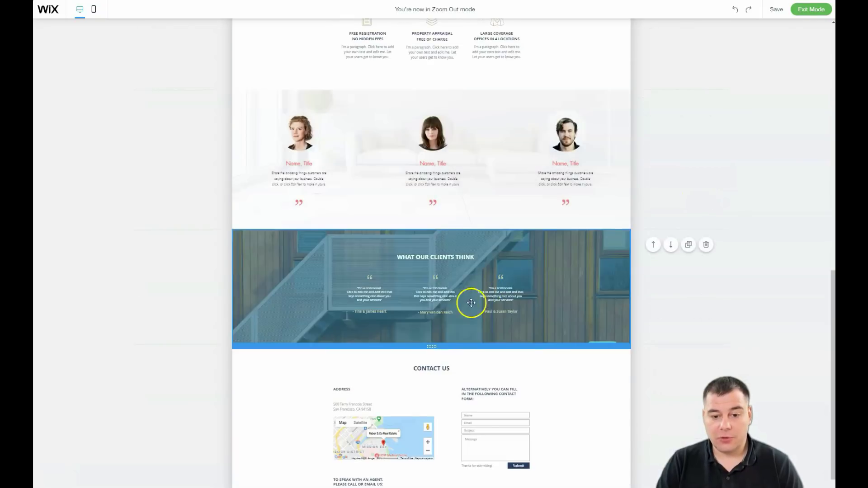
{"action": "scroll", "coordinate": [434, 368], "scroll_direction": "down", "scroll_amount": 1}
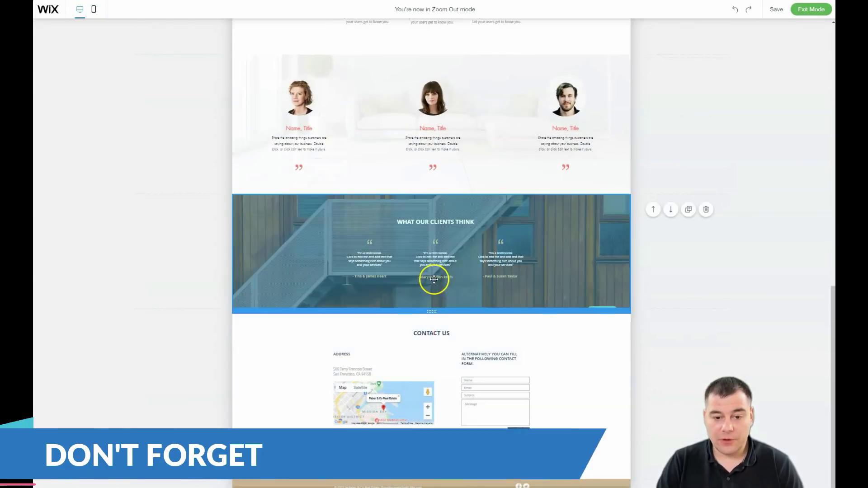
{"action": "left_click_drag", "start_coordinate": [432, 311], "coordinate": [440, 290]}
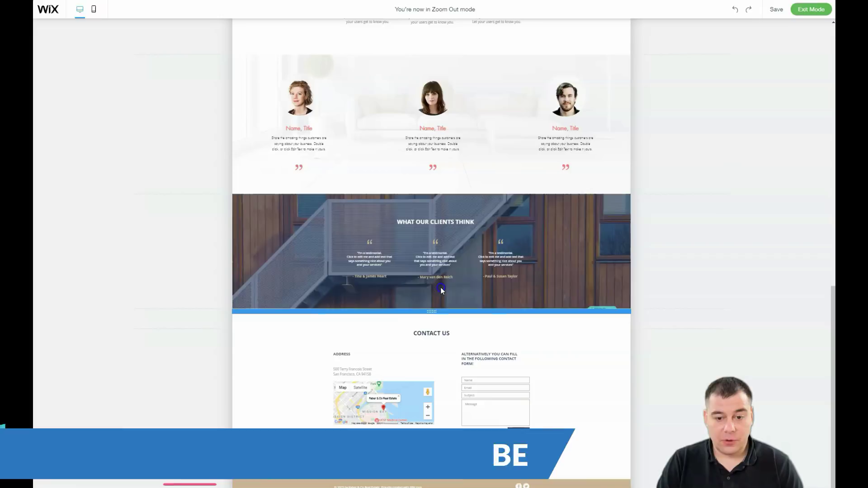
{"action": "left_click", "coordinate": [441, 287]}
Go back to the main banner at the start of the page and leave Zoom Out mode.
{"action": "scroll", "coordinate": [466, 261], "scroll_direction": "up", "scroll_amount": 10}
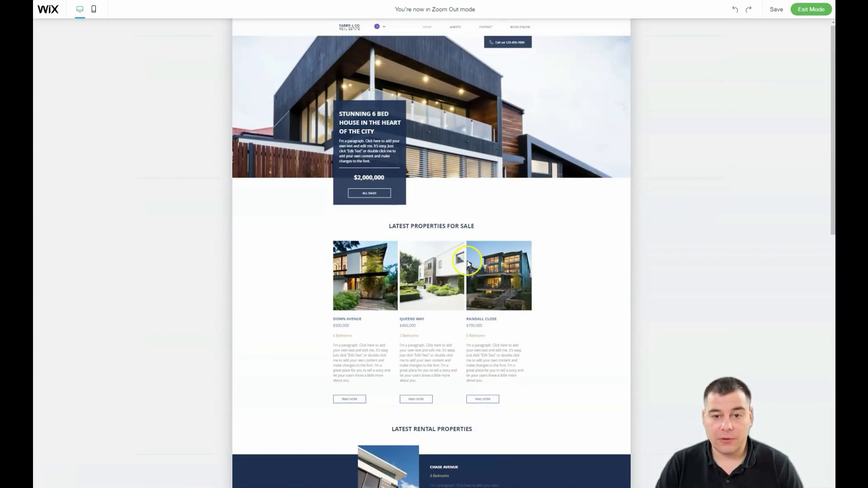
{"action": "left_click", "coordinate": [459, 82]}
{"action": "left_click", "coordinate": [697, 50]}
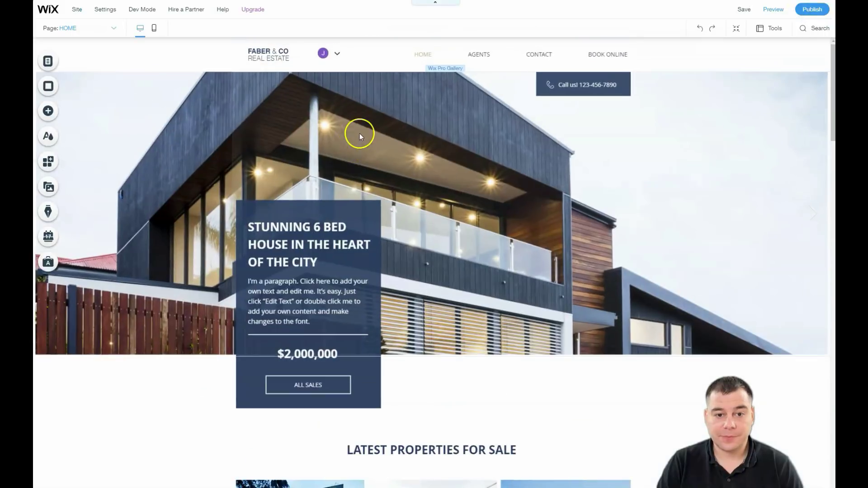
Browse the addable elements in the Text, Image, Button, Gallery, Decorative and Interactive categories.
{"action": "left_click", "coordinate": [48, 111]}
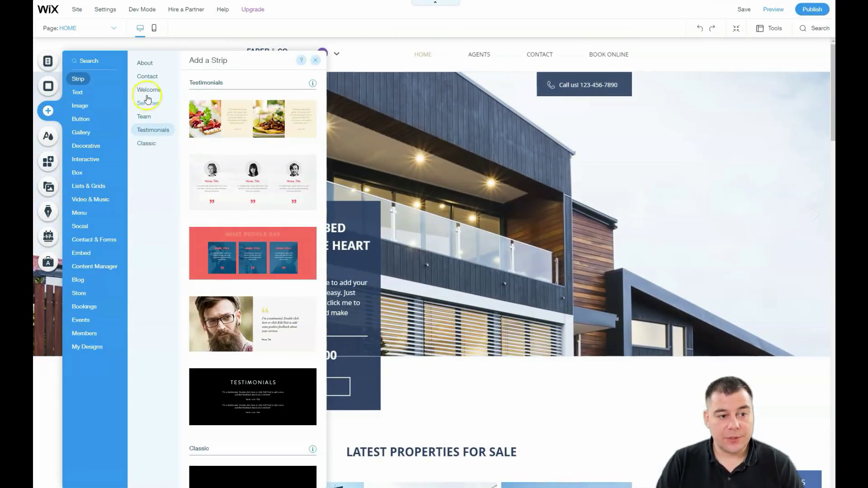
{"action": "left_click", "coordinate": [77, 96]}
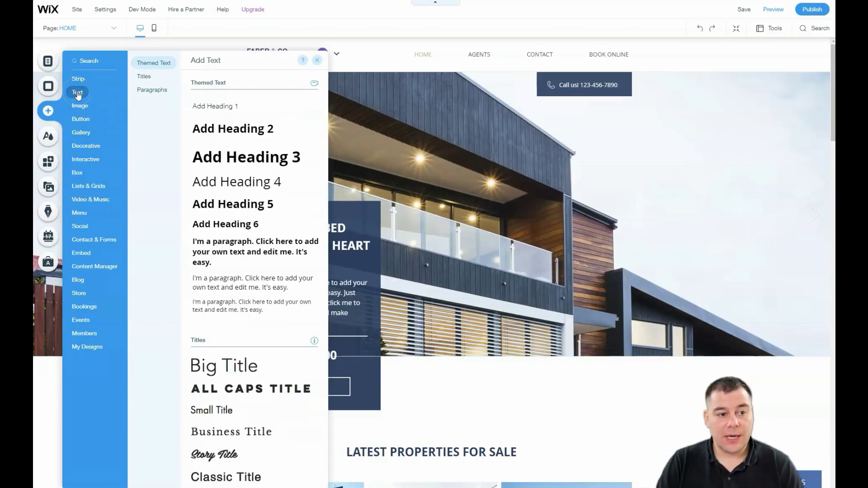
{"action": "left_click", "coordinate": [79, 107]}
{"action": "left_click", "coordinate": [80, 120]}
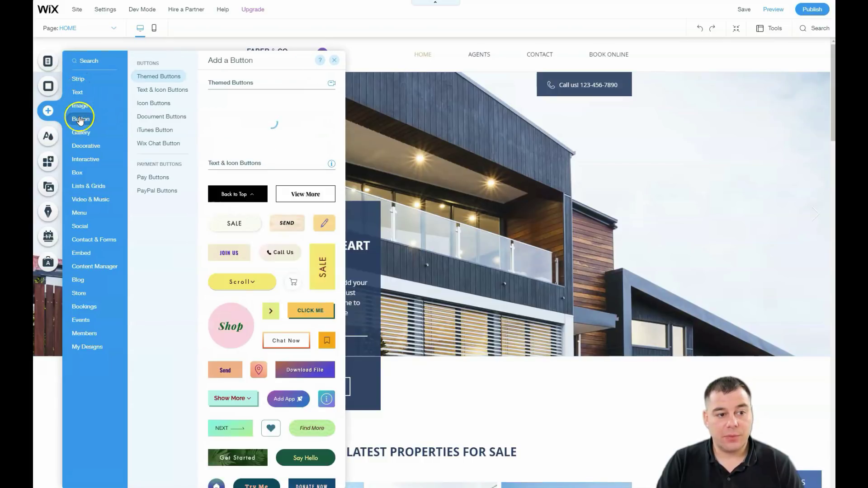
{"action": "left_click", "coordinate": [80, 133]}
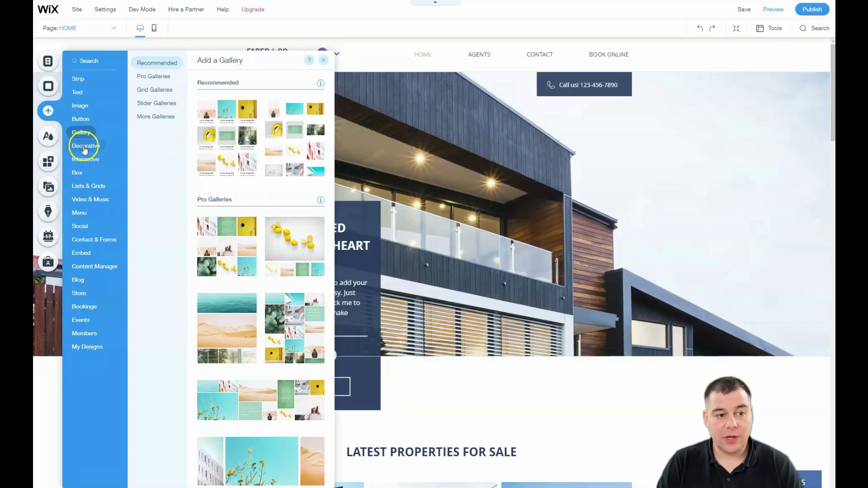
{"action": "left_click", "coordinate": [84, 145]}
{"action": "left_click", "coordinate": [85, 161]}
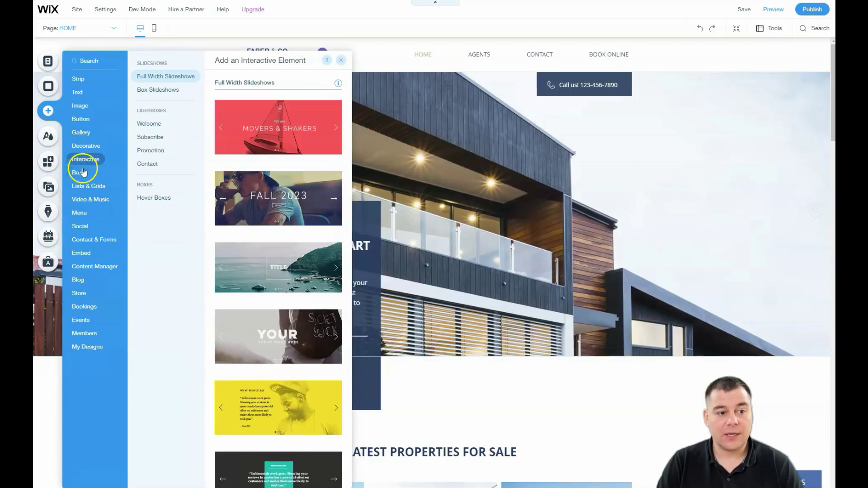
Look through the Box, Lists & Grids, Video & Music, Menu and Social element categories, and close the element browser.
{"action": "left_click", "coordinate": [79, 174]}
{"action": "left_click", "coordinate": [84, 187]}
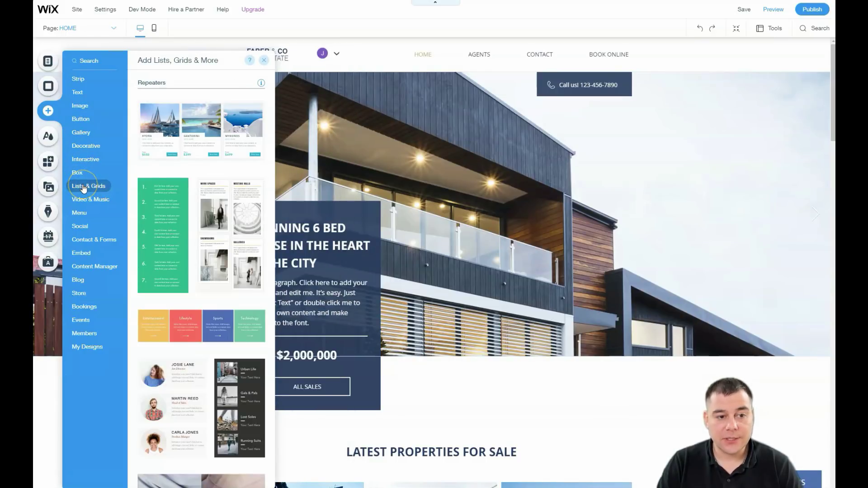
{"action": "left_click", "coordinate": [83, 200]}
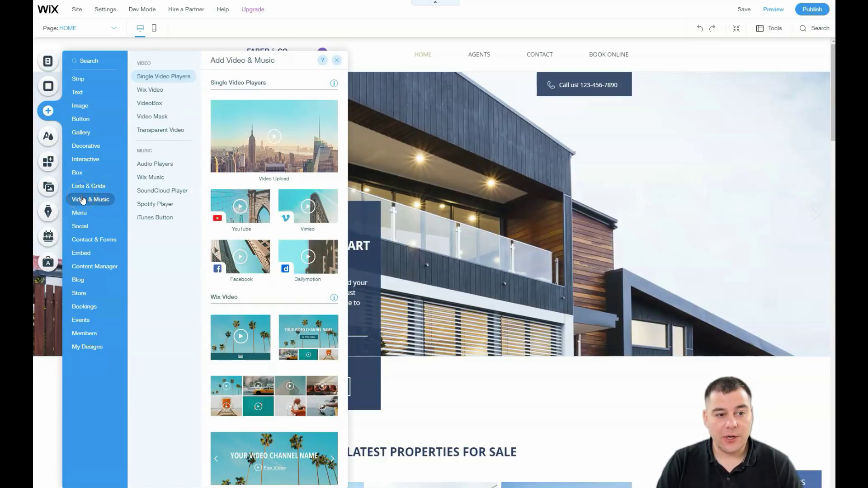
{"action": "left_click", "coordinate": [81, 213]}
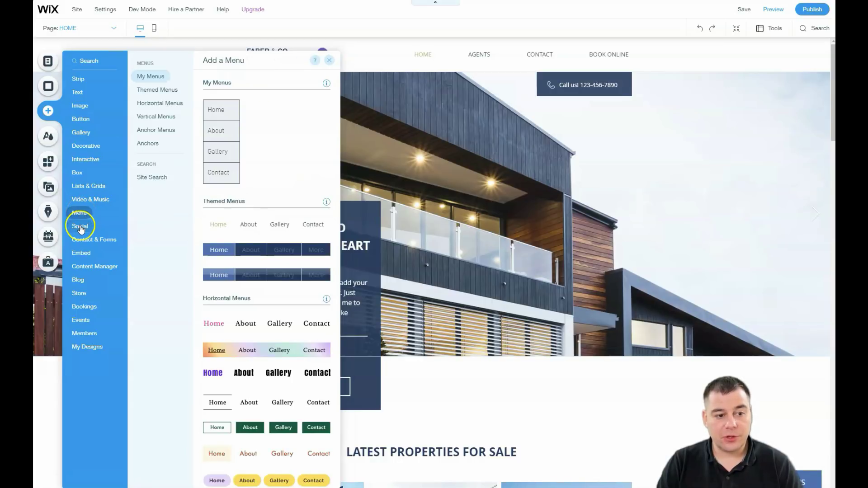
{"action": "left_click", "coordinate": [80, 229]}
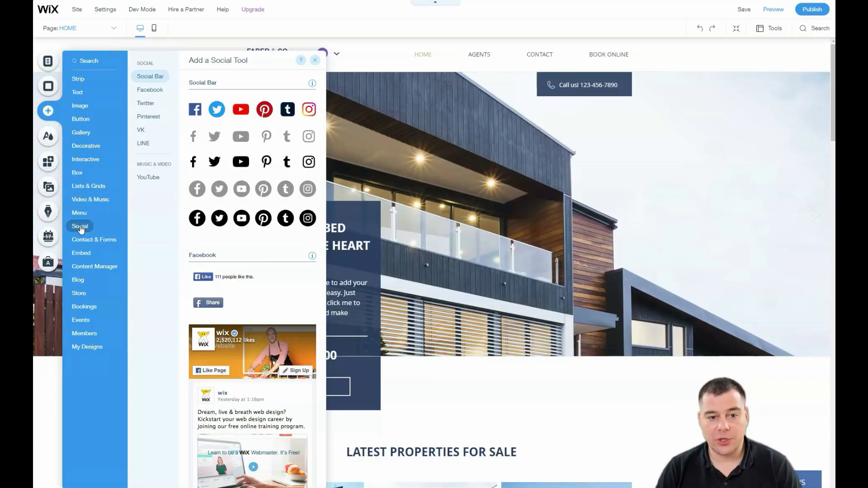
{"action": "left_click", "coordinate": [316, 60]}
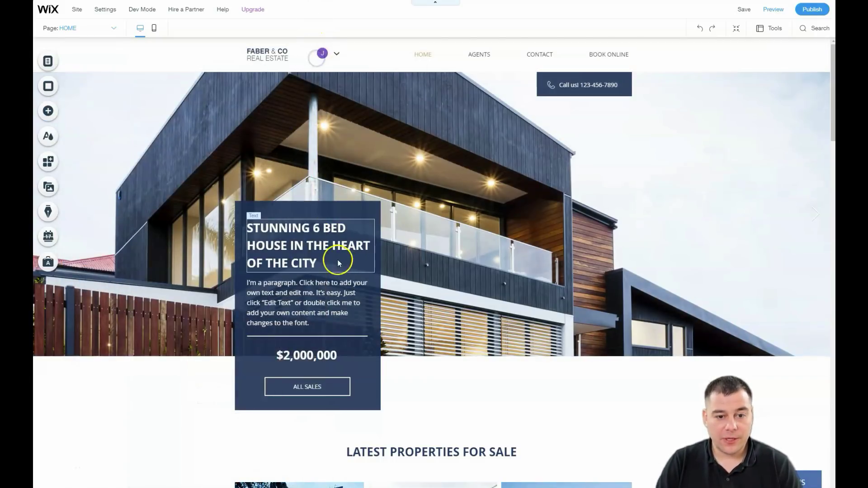
Move the "Stunning 6 Bed House" heading slightly up in its box, try other font sizes and settle on 28 px.
{"action": "mouse_move", "coordinate": [289, 230]}
{"action": "left_mouse_down"}
{"action": "mouse_move", "coordinate": [415, 199]}
{"action": "mouse_move", "coordinate": [577, 197]}
{"action": "mouse_move", "coordinate": [660, 173]}
{"action": "mouse_move", "coordinate": [562, 132]}
{"action": "mouse_move", "coordinate": [455, 132]}
{"action": "mouse_move", "coordinate": [434, 141]}
{"action": "mouse_move", "coordinate": [444, 151]}
{"action": "mouse_move", "coordinate": [442, 203]}
{"action": "mouse_move", "coordinate": [458, 261]}
{"action": "mouse_move", "coordinate": [423, 91]}
{"action": "mouse_move", "coordinate": [325, 216]}
{"action": "mouse_move", "coordinate": [279, 239]}
{"action": "left_mouse_up"}
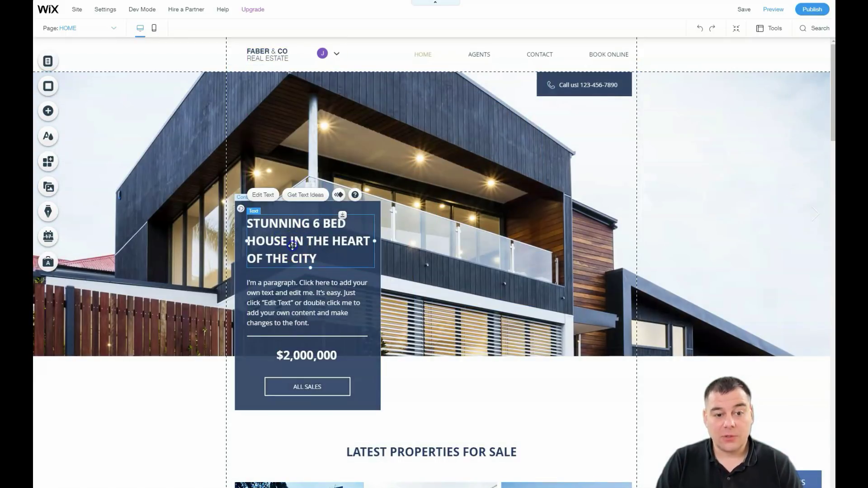
{"action": "double_click", "coordinate": [293, 245]}
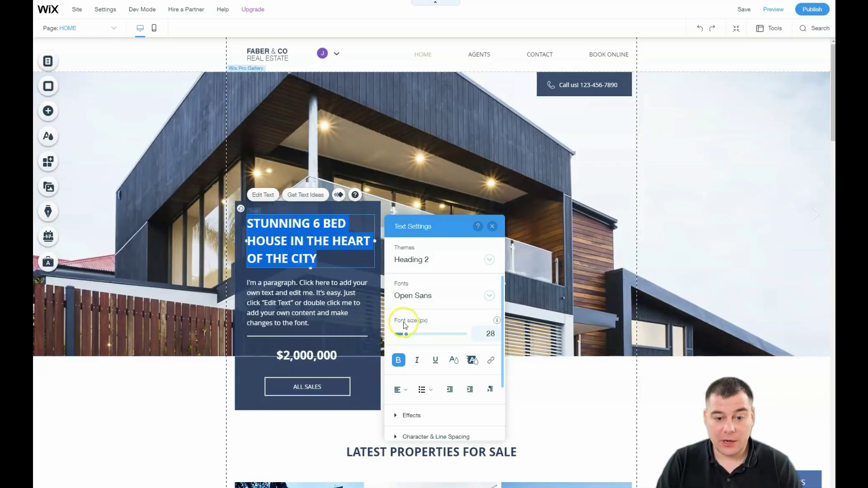
{"action": "mouse_move", "coordinate": [406, 337]}
{"action": "left_mouse_down"}
{"action": "mouse_move", "coordinate": [413, 341]}
{"action": "mouse_move", "coordinate": [407, 336]}
{"action": "left_mouse_up"}
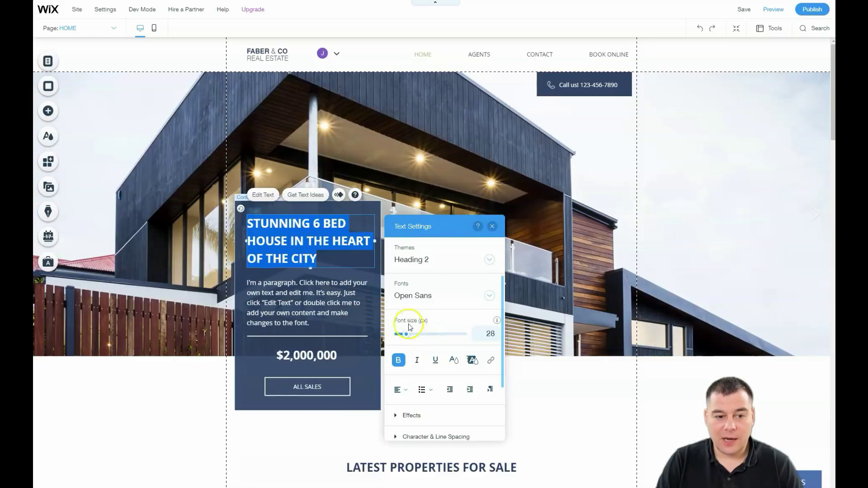
{"action": "left_click", "coordinate": [493, 227]}
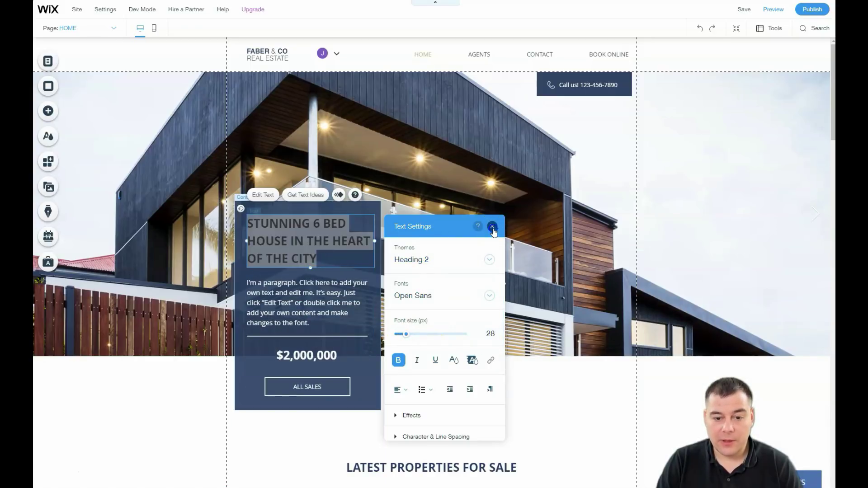
Examine the addable elements for Social, Menu, Lists & Grids, Store, Bookings, Events and Contact & Forms.
{"action": "scroll", "coordinate": [403, 333], "scroll_direction": "down", "scroll_amount": 2}
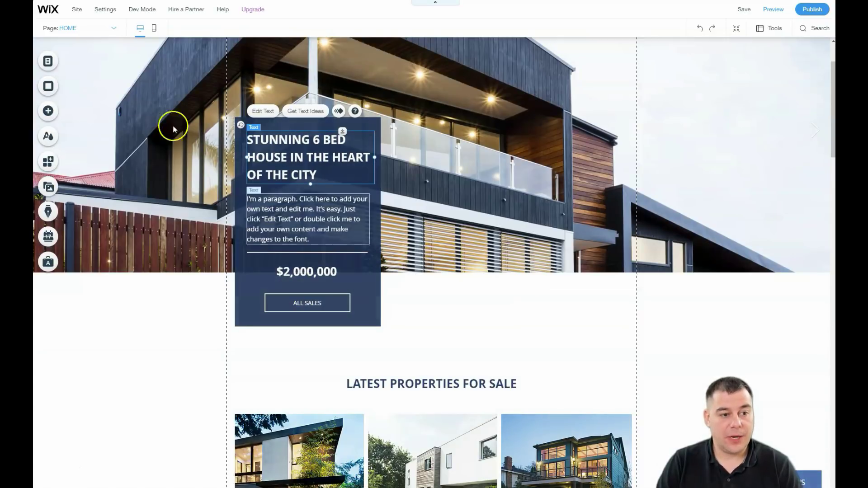
{"action": "left_click", "coordinate": [49, 114]}
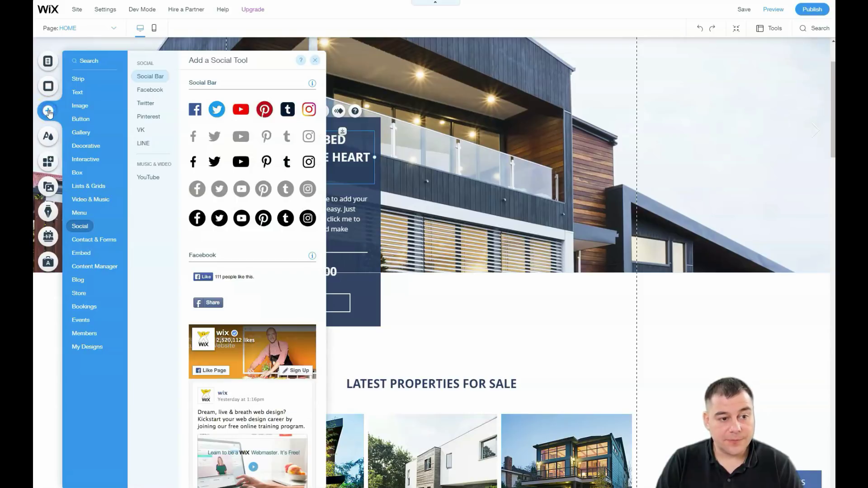
{"action": "left_click", "coordinate": [78, 213]}
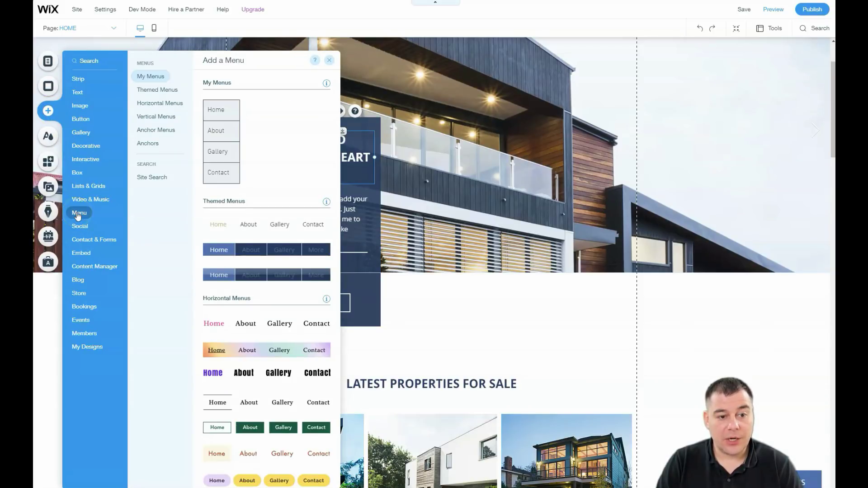
{"action": "left_click", "coordinate": [82, 186]}
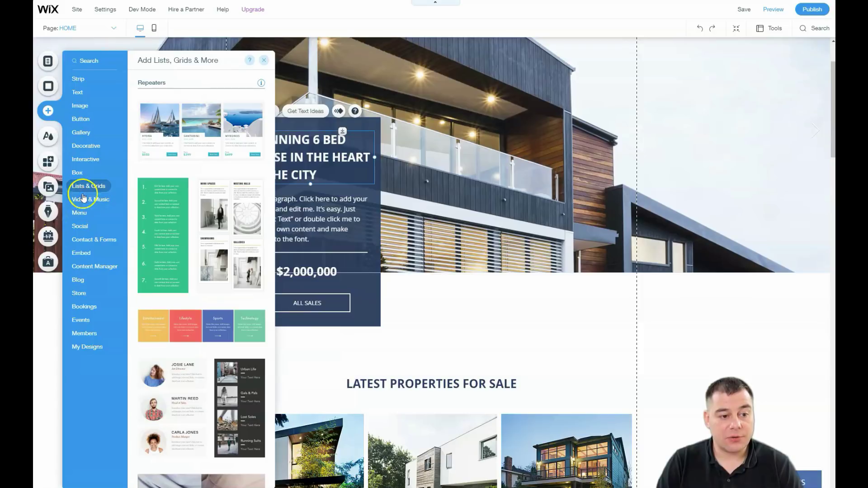
{"action": "left_click", "coordinate": [80, 294]}
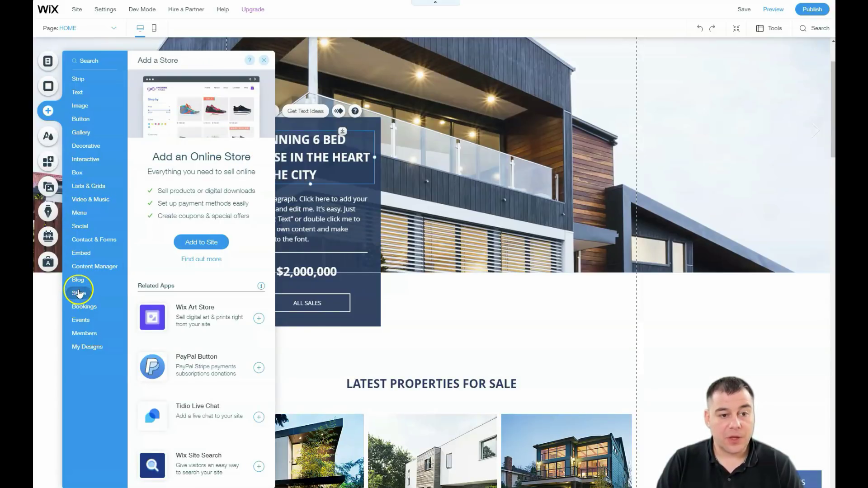
{"action": "left_click", "coordinate": [80, 307]}
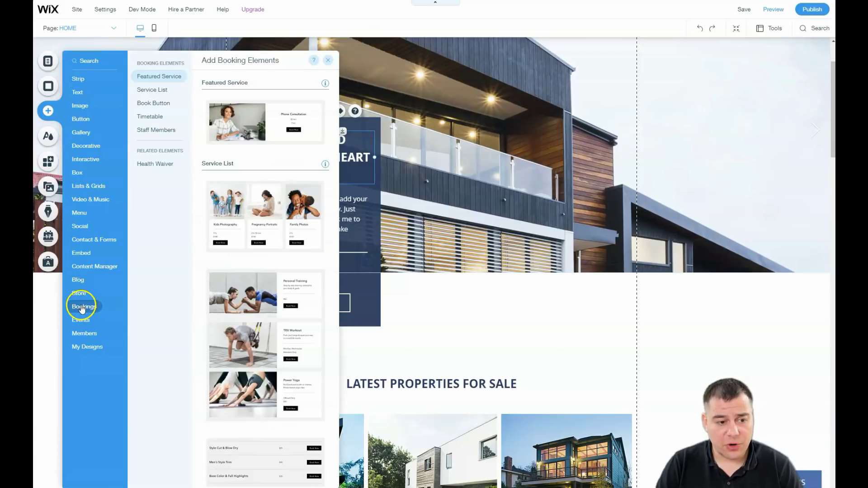
{"action": "left_click", "coordinate": [79, 321]}
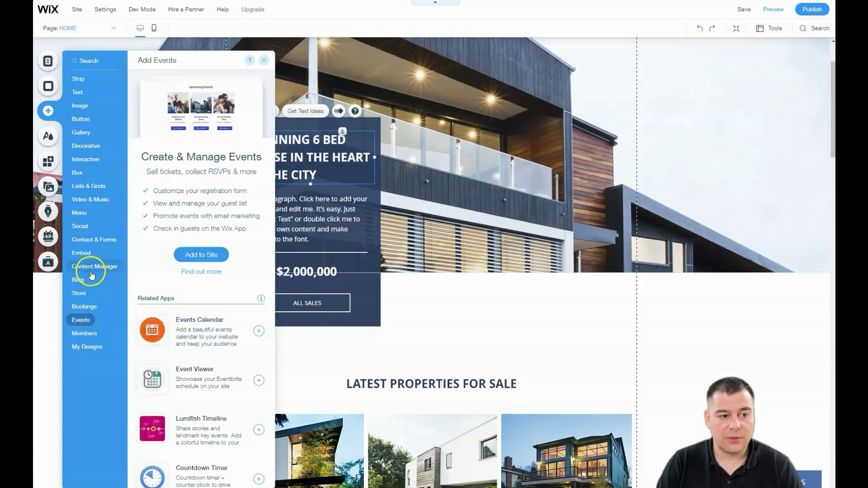
{"action": "left_click", "coordinate": [96, 241]}
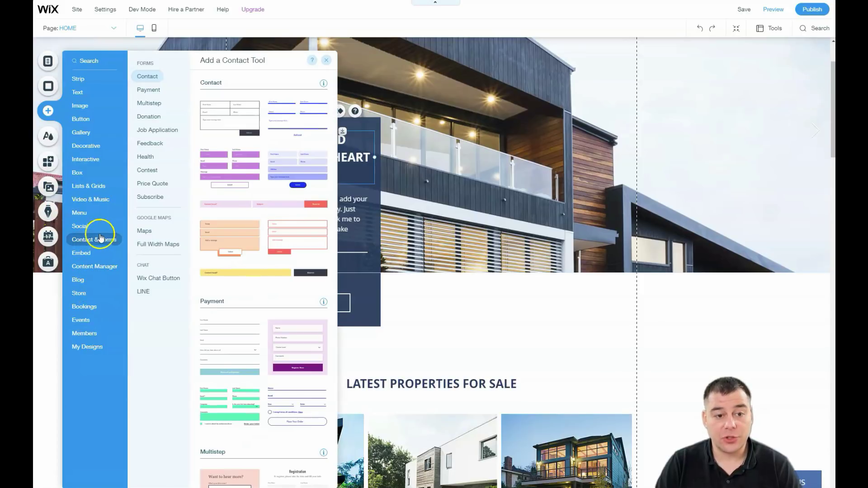
Add a YouTube video player to the banner and move it down across the banner's lower edge, above Latest Properties for Sale.
{"action": "left_click", "coordinate": [90, 202]}
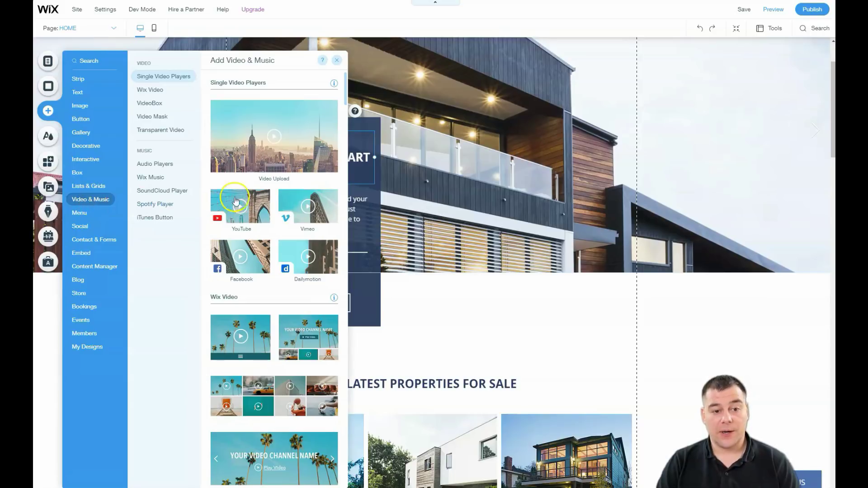
{"action": "left_click_drag", "start_coordinate": [240, 206], "coordinate": [595, 170]}
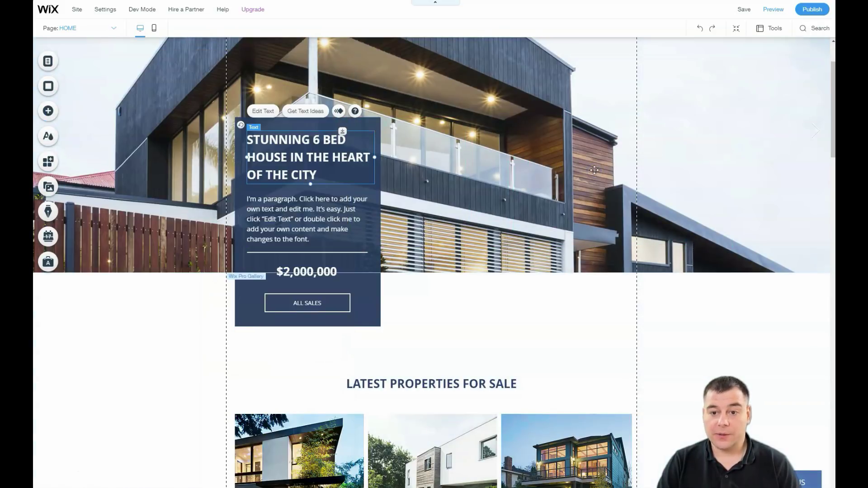
{"action": "left_click", "coordinate": [572, 170]}
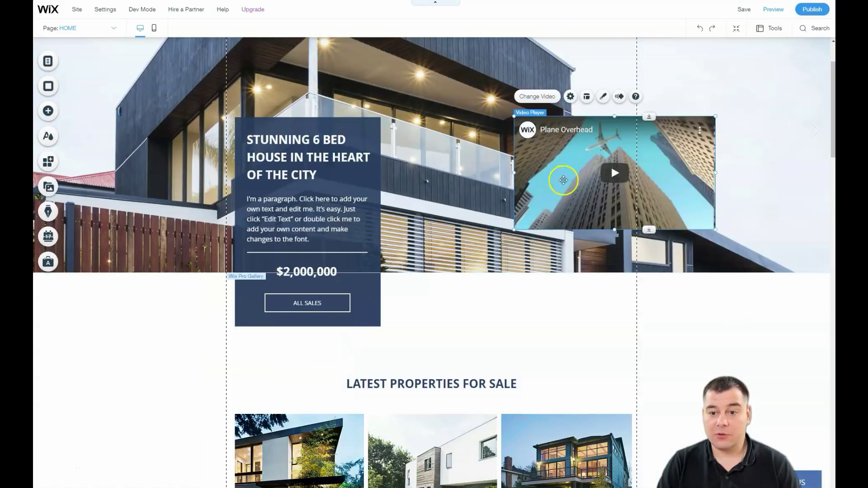
{"action": "left_click_drag", "start_coordinate": [569, 158], "coordinate": [511, 295]}
{"action": "left_click", "coordinate": [542, 289]}
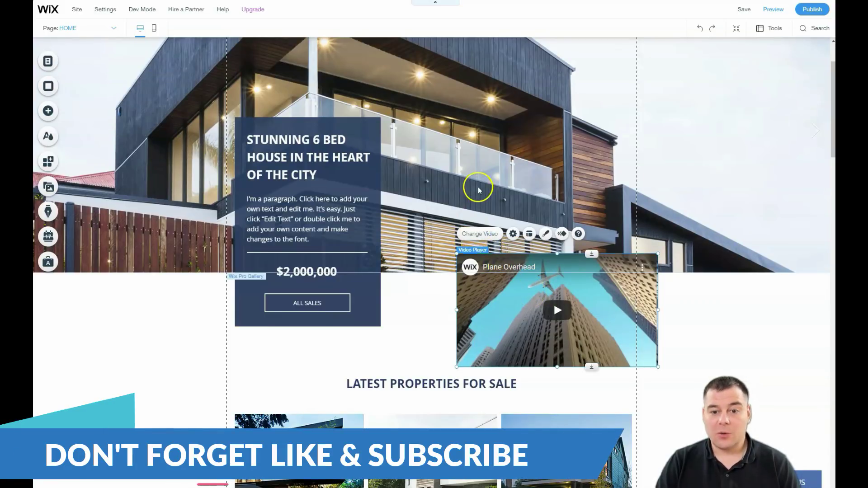
Delete the YouTube video player from the page.
{"action": "right_click", "coordinate": [509, 294]}
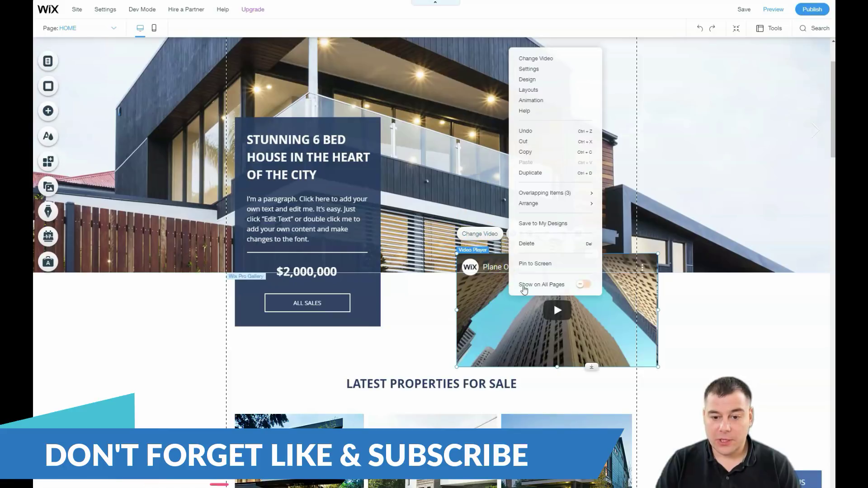
{"action": "left_click", "coordinate": [527, 243]}
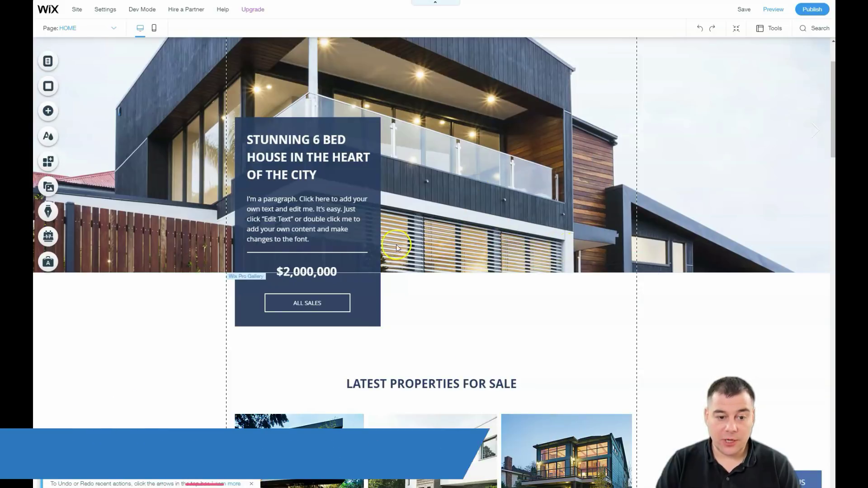
Examine the ALL SALES button's design, animation and link options, including the Email link type, and leave them without changes.
{"action": "left_click", "coordinate": [285, 304]}
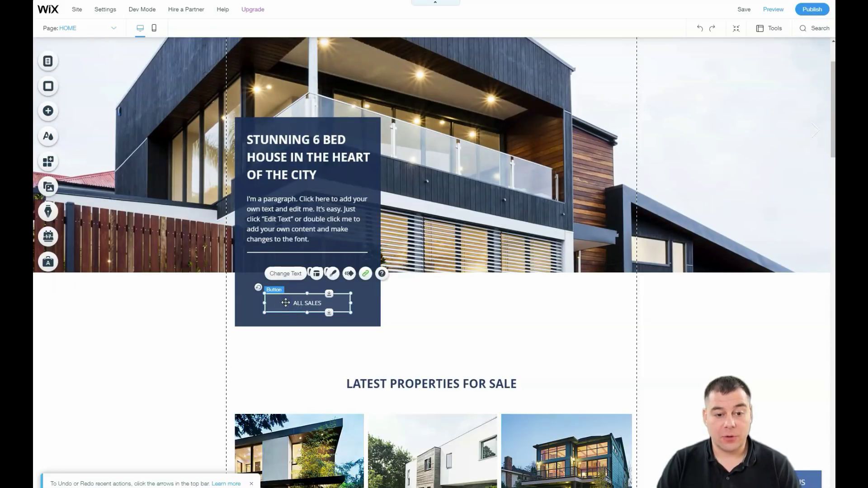
{"action": "left_click", "coordinate": [290, 274]}
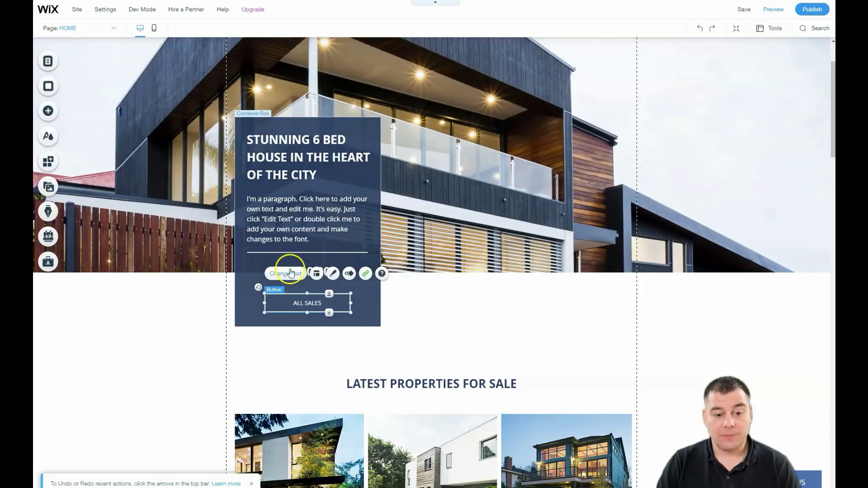
{"action": "left_click", "coordinate": [334, 275]}
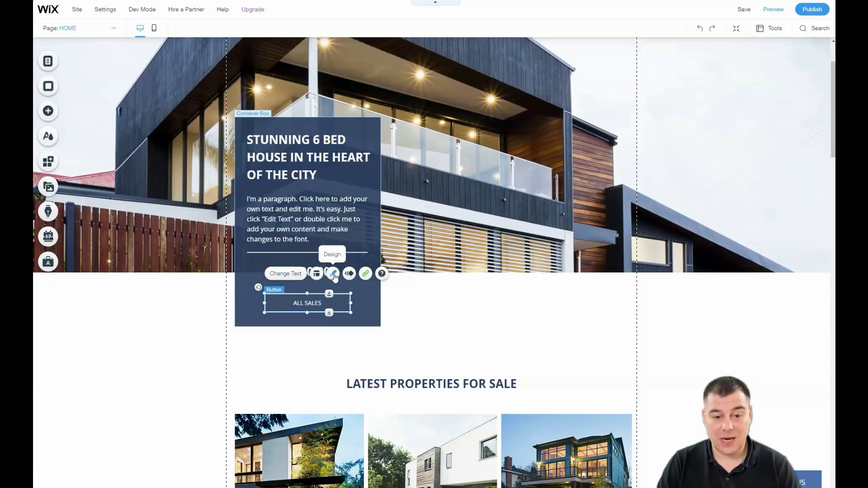
{"action": "left_click", "coordinate": [349, 274]}
{"action": "left_click", "coordinate": [317, 274]}
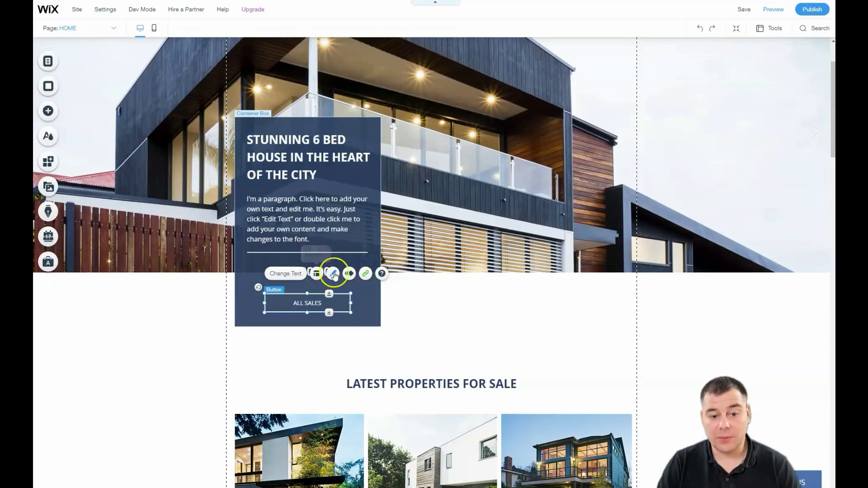
{"action": "left_click", "coordinate": [366, 275]}
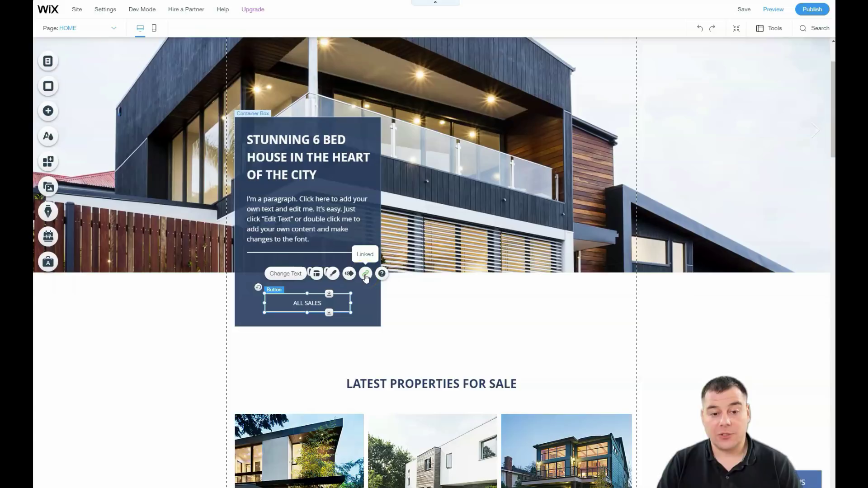
{"action": "left_click", "coordinate": [365, 275]}
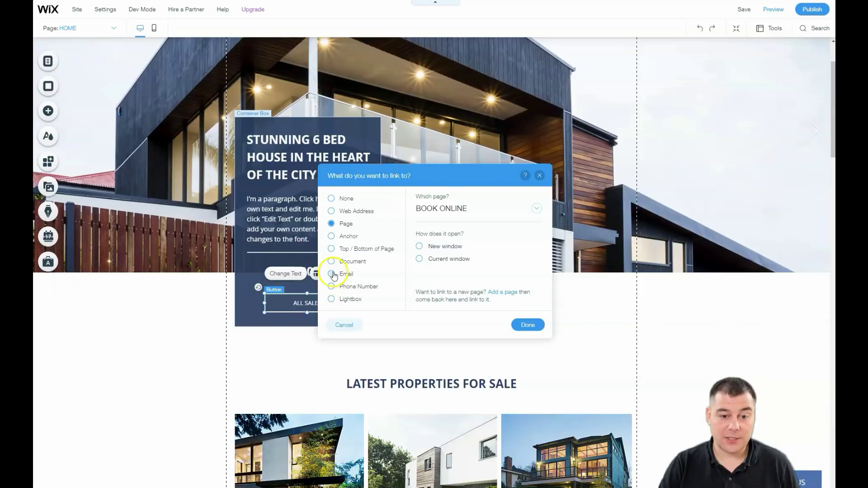
{"action": "left_click", "coordinate": [332, 275]}
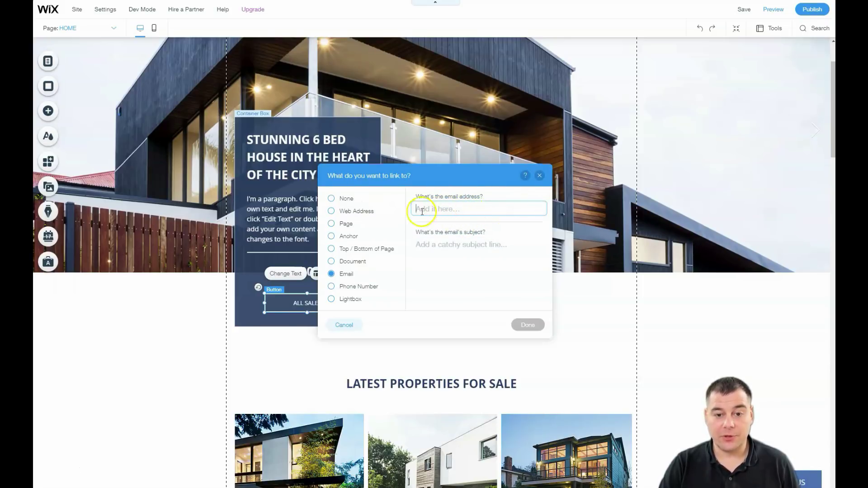
{"action": "left_click", "coordinate": [539, 177]}
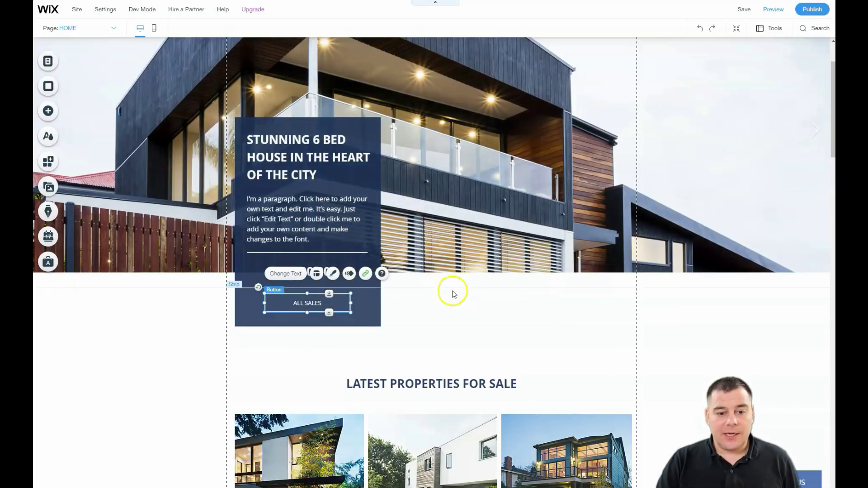
Move the three property photos under Latest Properties for Sale up and to the left, staggering them around the section heading.
{"action": "scroll", "coordinate": [450, 277], "scroll_direction": "down", "scroll_amount": 5}
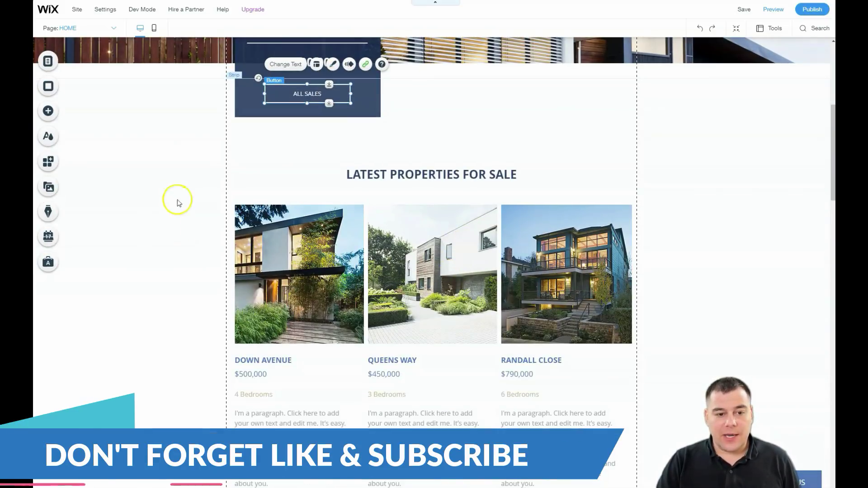
{"action": "left_click", "coordinate": [161, 259]}
{"action": "left_click_drag", "start_coordinate": [298, 271], "coordinate": [288, 201]}
{"action": "left_click_drag", "start_coordinate": [409, 288], "coordinate": [358, 311]}
{"action": "left_click_drag", "start_coordinate": [561, 298], "coordinate": [503, 203]}
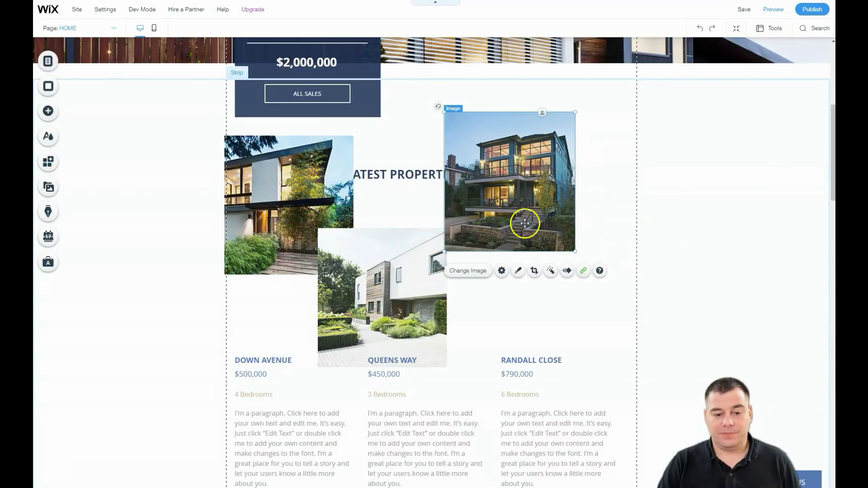
Reposition the Chase Avenue photo slightly left and up so it overlaps the upper edge of the dark blue rental strip.
{"action": "scroll", "coordinate": [484, 295], "scroll_direction": "down", "scroll_amount": 3}
{"action": "scroll", "coordinate": [486, 299], "scroll_direction": "down", "scroll_amount": 5}
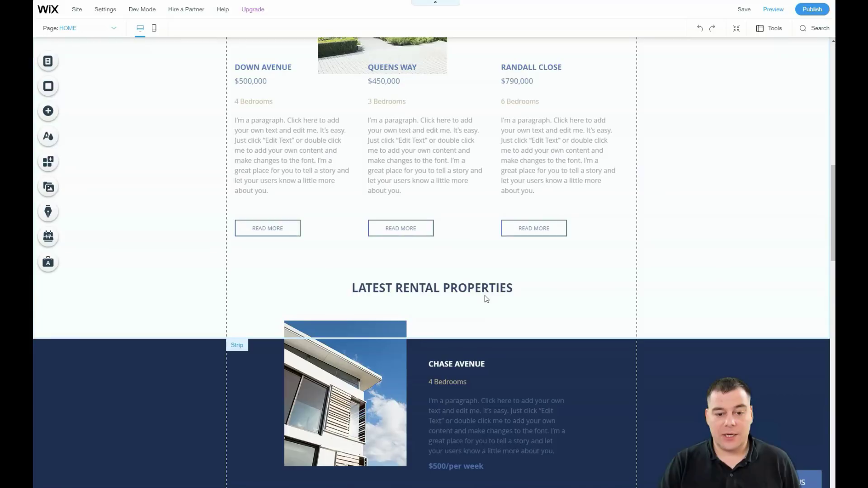
{"action": "left_click_drag", "start_coordinate": [364, 270], "coordinate": [351, 299]}
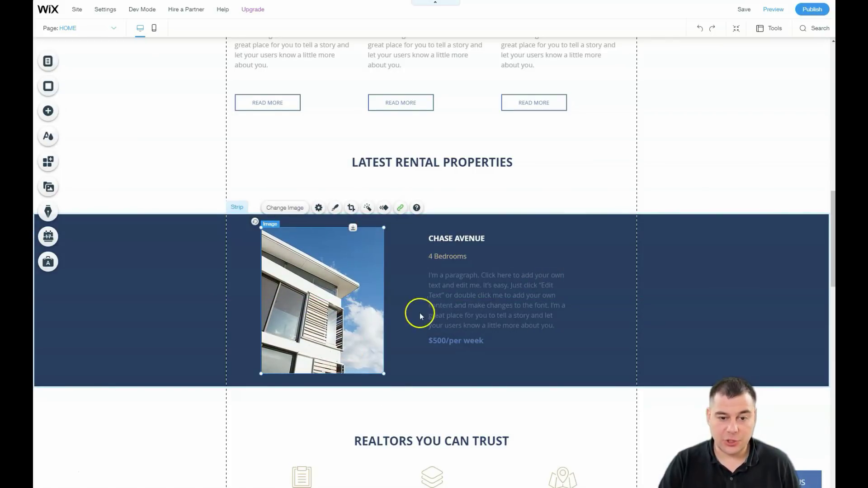
{"action": "left_click_drag", "start_coordinate": [342, 328], "coordinate": [348, 279]}
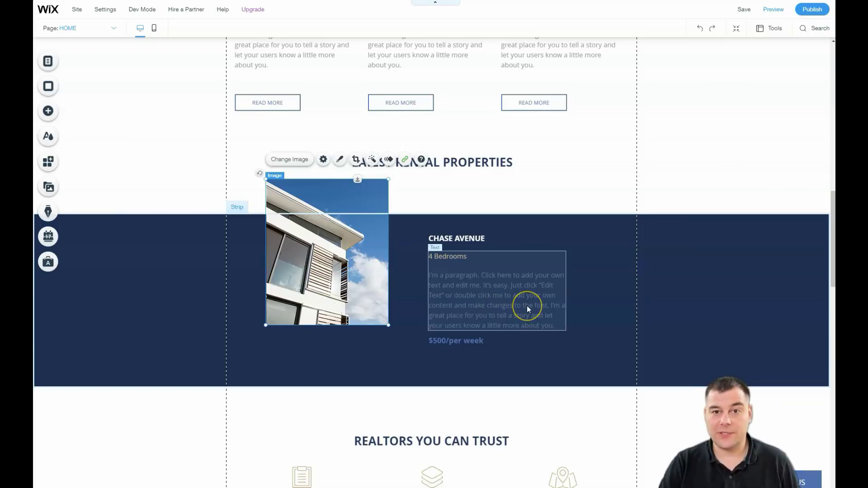
Look through the categories of addable page elements, including the Lists & Grids repeaters, and return to the Realtors You Can Trust section.
{"action": "scroll", "coordinate": [527, 305], "scroll_direction": "down", "scroll_amount": 5}
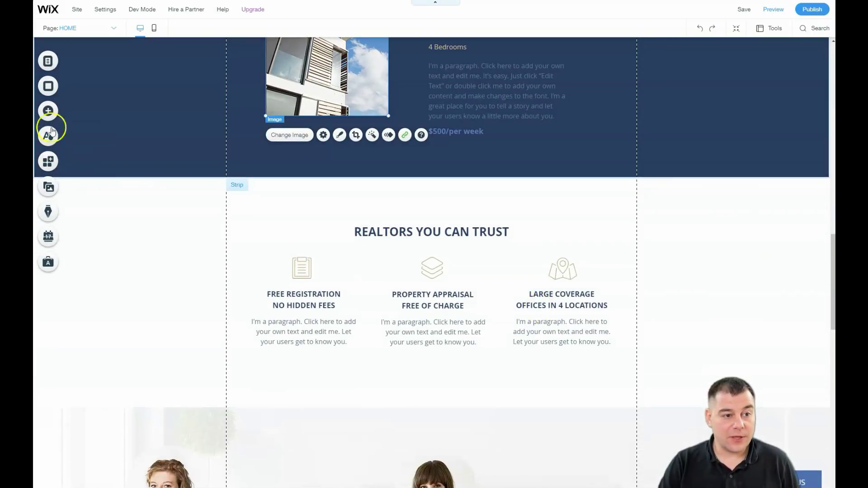
{"action": "left_click", "coordinate": [48, 111]}
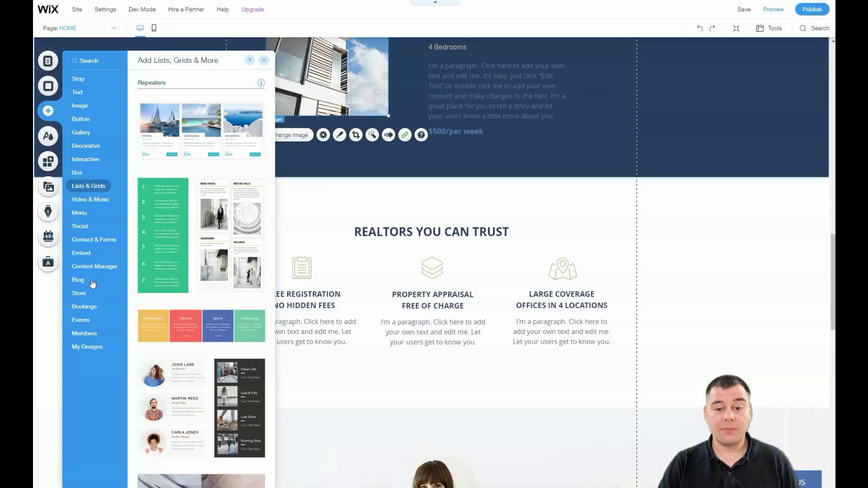
{"action": "left_click", "coordinate": [466, 200]}
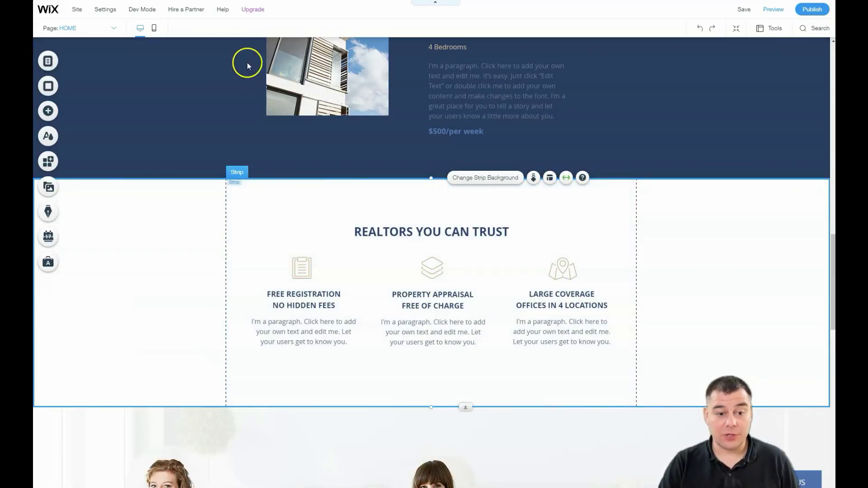
Set the stretch of the three-column Name, Title strip below Realtors You Can Trust to Page.
{"action": "scroll", "coordinate": [498, 312], "scroll_direction": "down", "scroll_amount": 5}
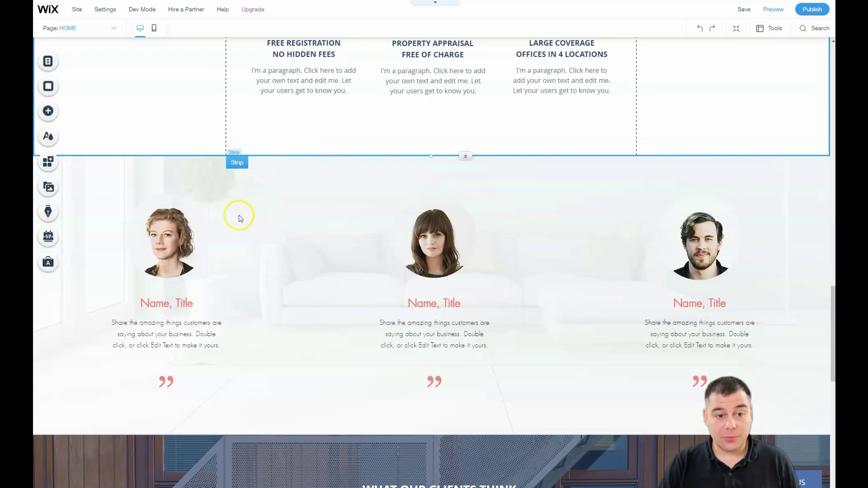
{"action": "right_click", "coordinate": [188, 183]}
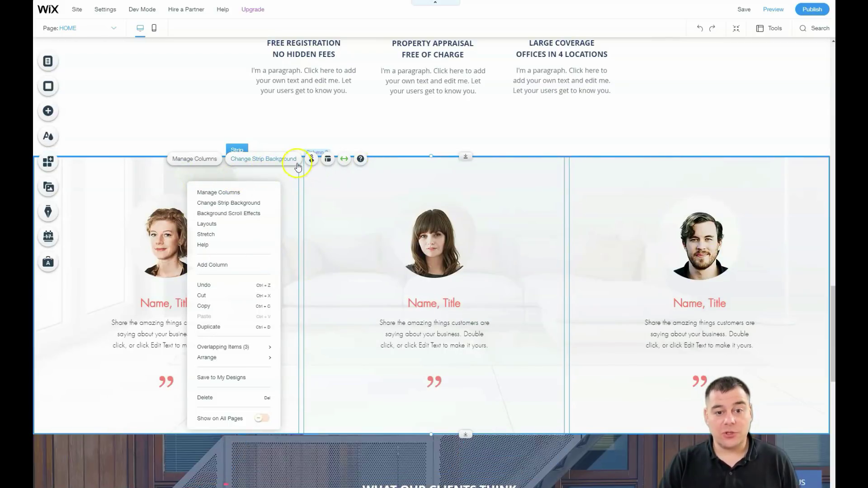
{"action": "left_click", "coordinate": [344, 159]}
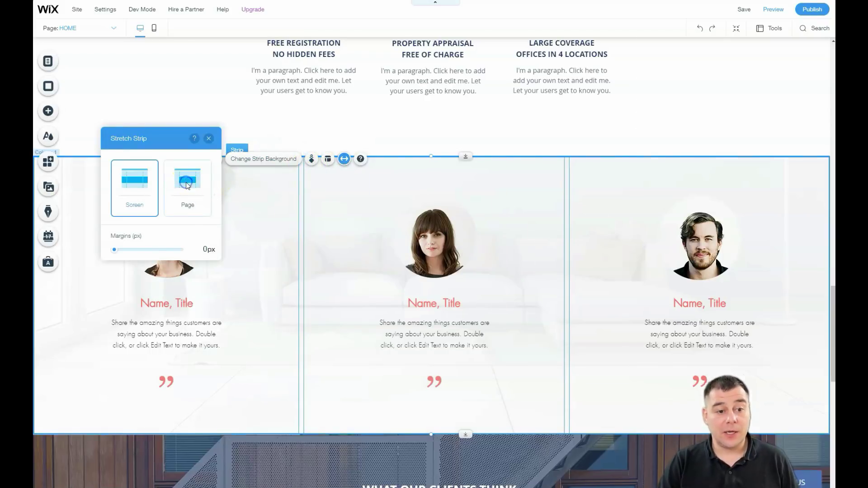
{"action": "left_click", "coordinate": [187, 186]}
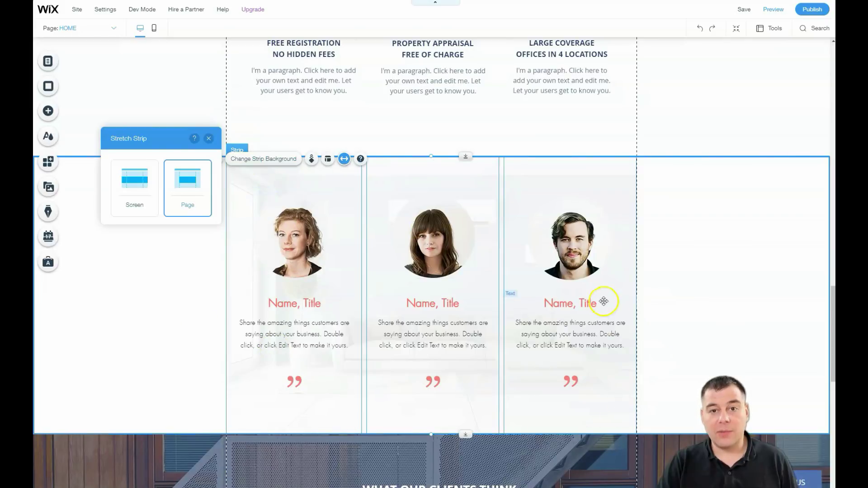
Examine the What Our Clients Think and Contact Us sections below the three-column strip.
{"action": "scroll", "coordinate": [432, 267], "scroll_direction": "down", "scroll_amount": 3}
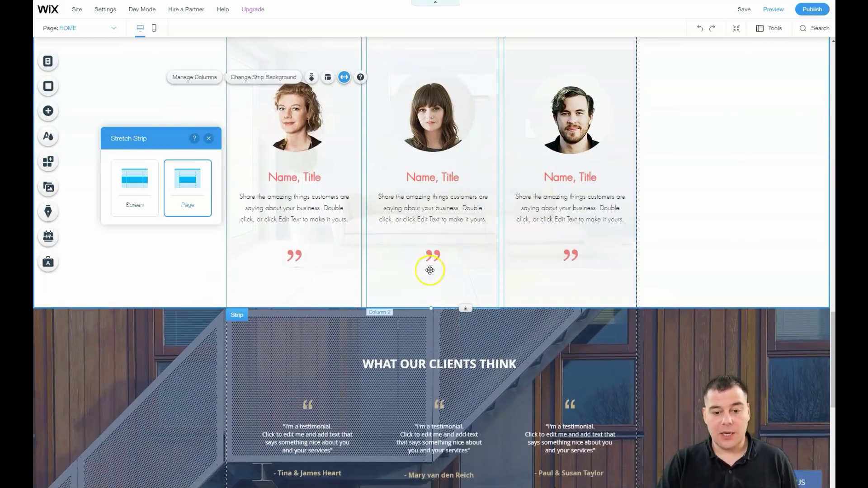
{"action": "scroll", "coordinate": [430, 271], "scroll_direction": "down", "scroll_amount": 3}
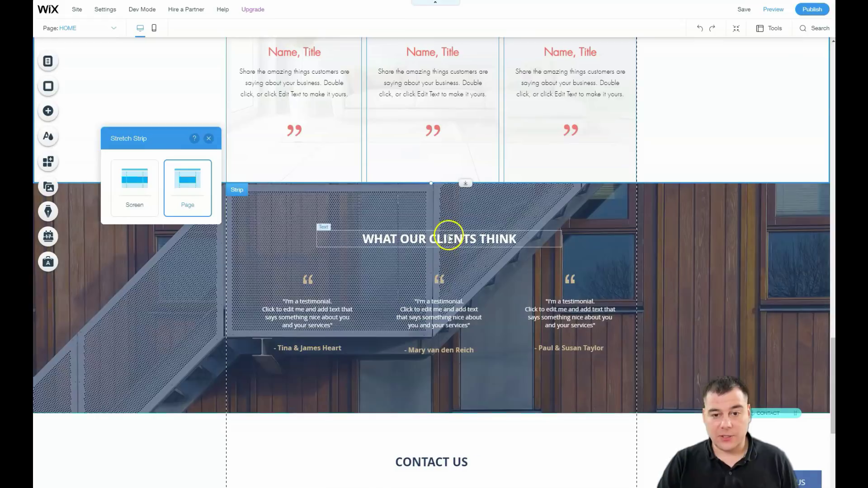
{"action": "scroll", "coordinate": [437, 231], "scroll_direction": "up", "scroll_amount": 1}
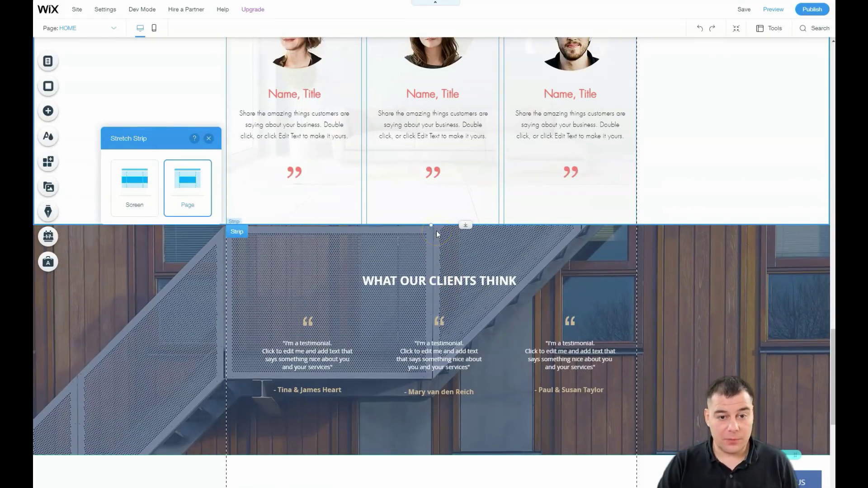
{"action": "scroll", "coordinate": [467, 249], "scroll_direction": "down", "scroll_amount": 3}
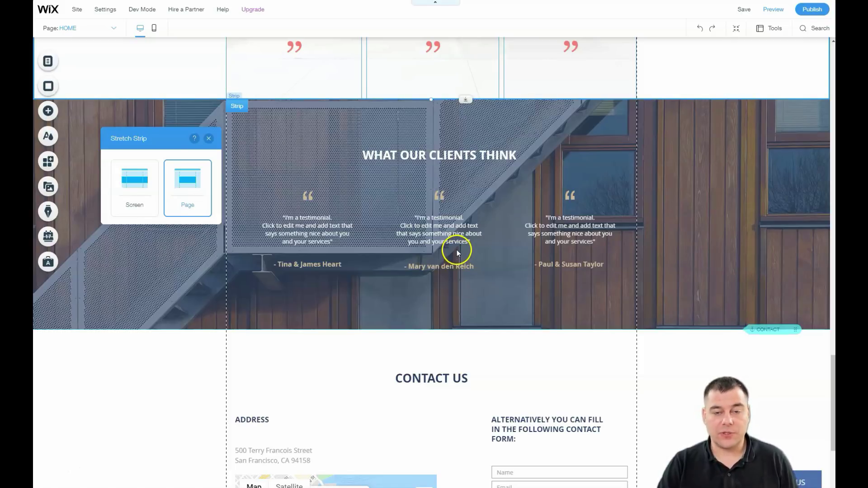
{"action": "scroll", "coordinate": [455, 250], "scroll_direction": "down", "scroll_amount": 2}
{"action": "scroll", "coordinate": [455, 248], "scroll_direction": "up", "scroll_amount": 2}
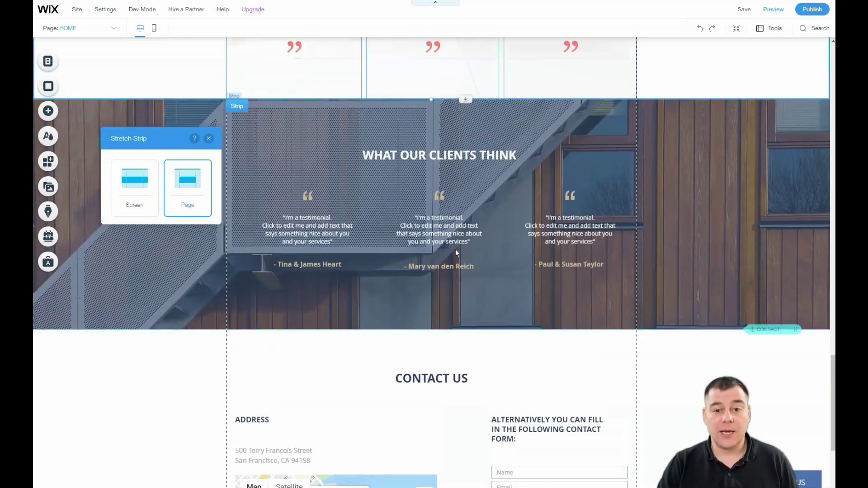
{"action": "scroll", "coordinate": [455, 249], "scroll_direction": "up", "scroll_amount": 1}
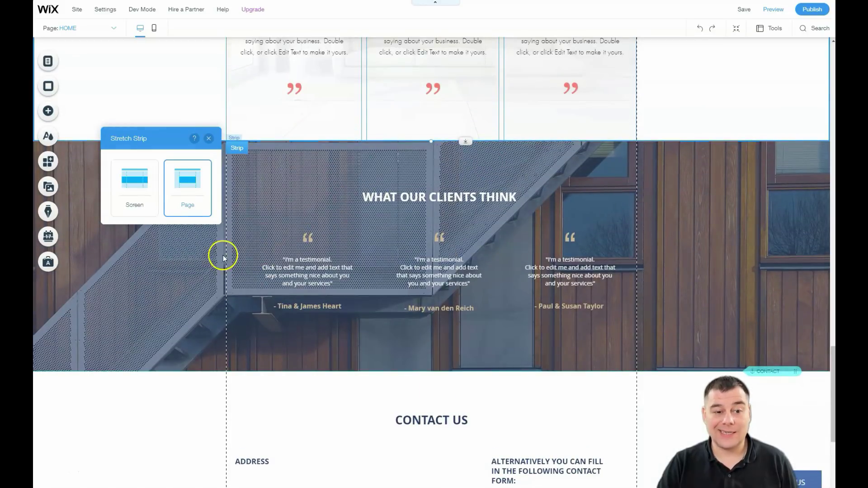
Stretch the three-column Name, Title strip across the full Screen width and close its stretch settings.
{"action": "scroll", "coordinate": [427, 234], "scroll_direction": "up", "scroll_amount": 6}
{"action": "left_click", "coordinate": [397, 125]}
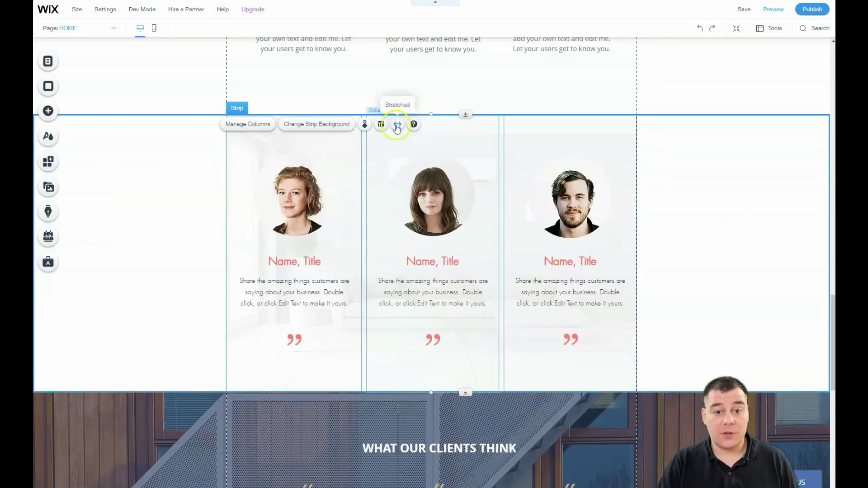
{"action": "left_click", "coordinate": [396, 125]}
{"action": "left_click", "coordinate": [118, 150]}
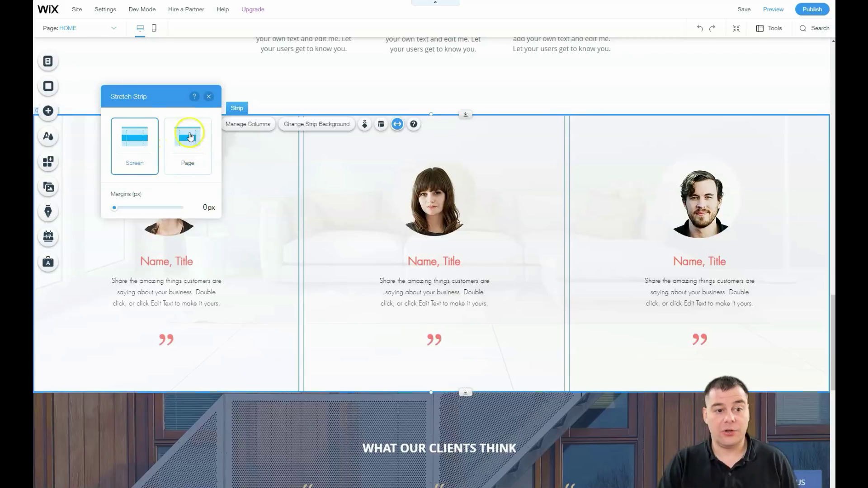
{"action": "left_click", "coordinate": [209, 96]}
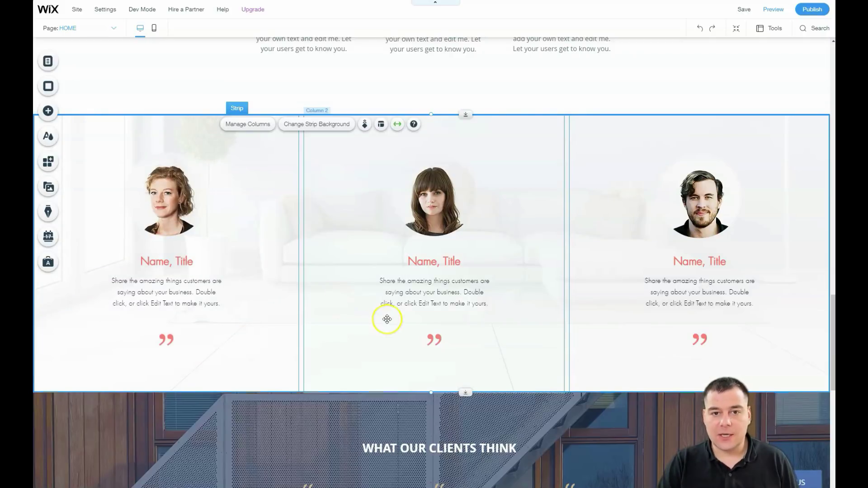
Look over the page down to the Contact Us map and form, and return to the Realtors You Can Trust section.
{"action": "scroll", "coordinate": [394, 317], "scroll_direction": "down", "scroll_amount": 4}
{"action": "scroll", "coordinate": [397, 318], "scroll_direction": "down", "scroll_amount": 7}
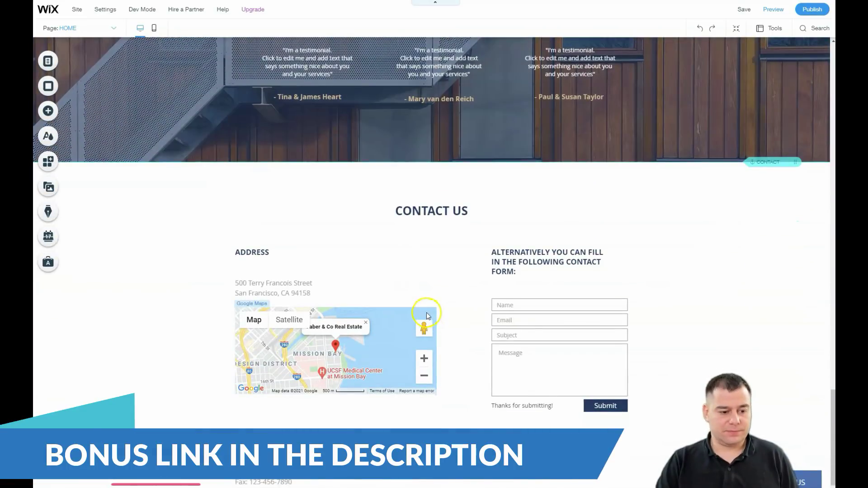
{"action": "scroll", "coordinate": [427, 316], "scroll_direction": "down", "scroll_amount": 1}
{"action": "scroll", "coordinate": [458, 354], "scroll_direction": "up", "scroll_amount": 15}
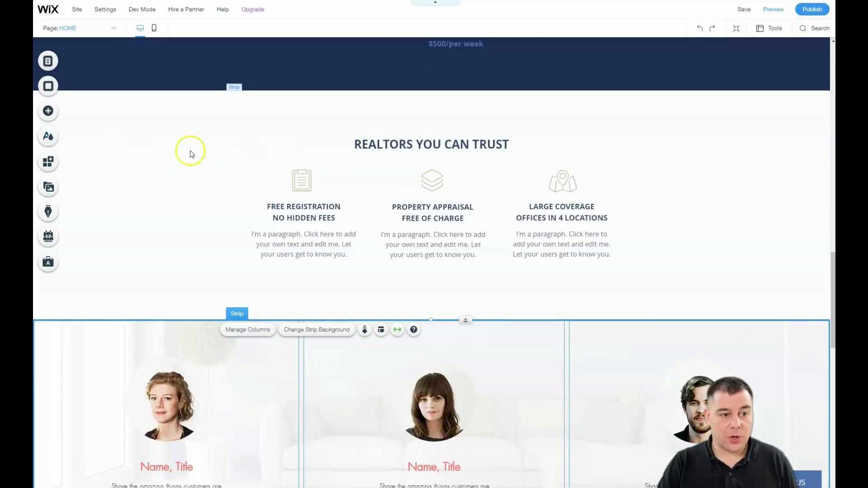
{"action": "scroll", "coordinate": [54, 140], "scroll_direction": "up", "scroll_amount": 3}
Open the site colors and bring up the choices for a new color theme.
{"action": "left_click", "coordinate": [50, 136]}
{"action": "mouse_move", "coordinate": [147, 146]}
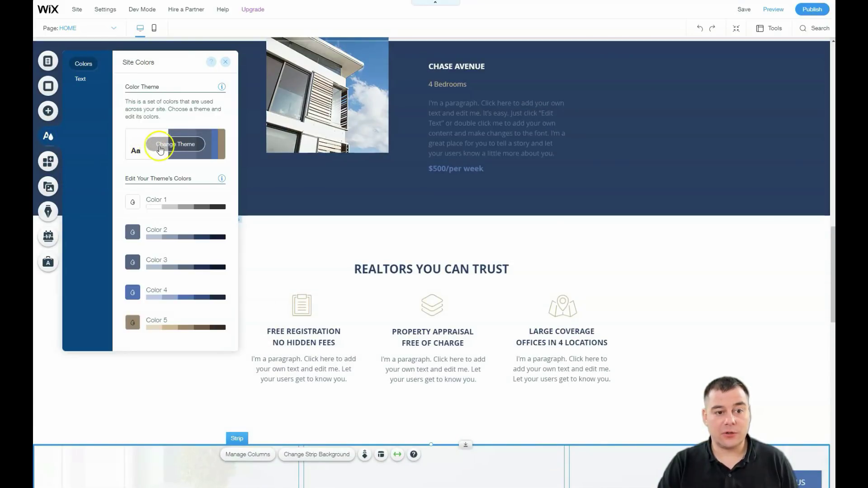
{"action": "left_click", "coordinate": [160, 149]}
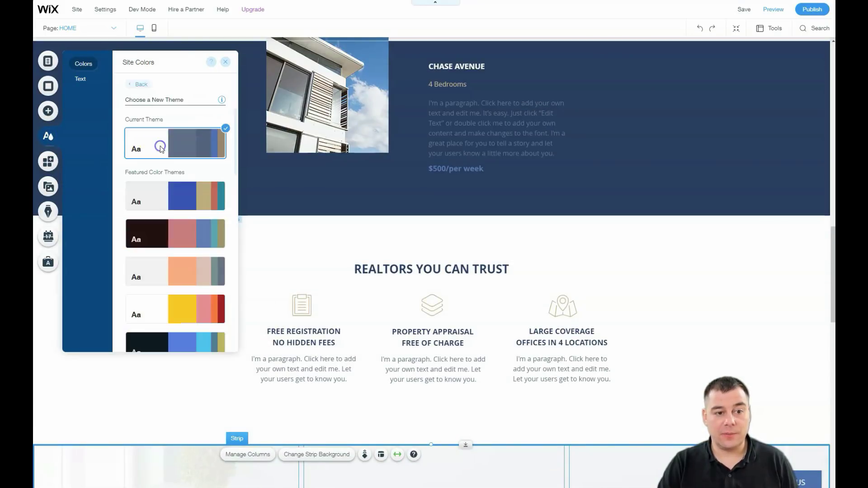
Try several featured color themes on the site, including the dark brown and pink one and the white and yellow one.
{"action": "left_click", "coordinate": [157, 195]}
{"action": "left_click", "coordinate": [157, 232]}
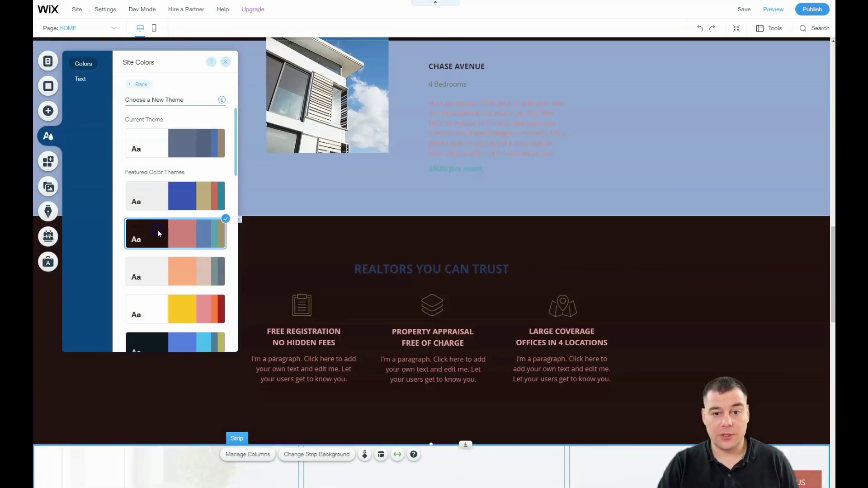
{"action": "left_click", "coordinate": [153, 261]}
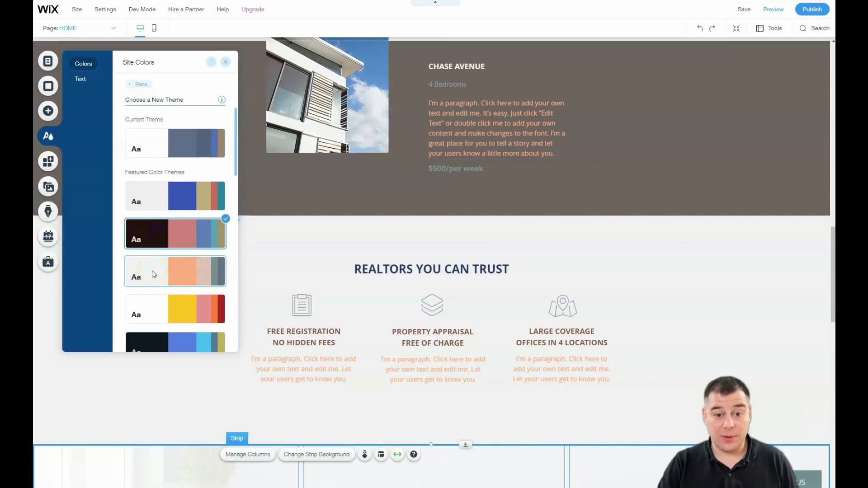
{"action": "left_click", "coordinate": [151, 273]}
{"action": "left_click", "coordinate": [154, 310]}
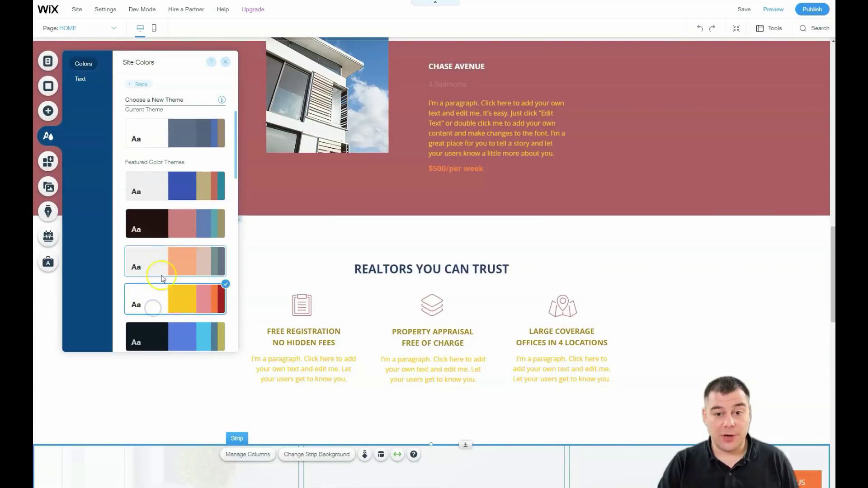
Apply the featured color theme with a near-black base, blue and cyan, and close the site colors.
{"action": "scroll", "coordinate": [155, 253], "scroll_direction": "down", "scroll_amount": 3}
{"action": "left_click", "coordinate": [157, 268]}
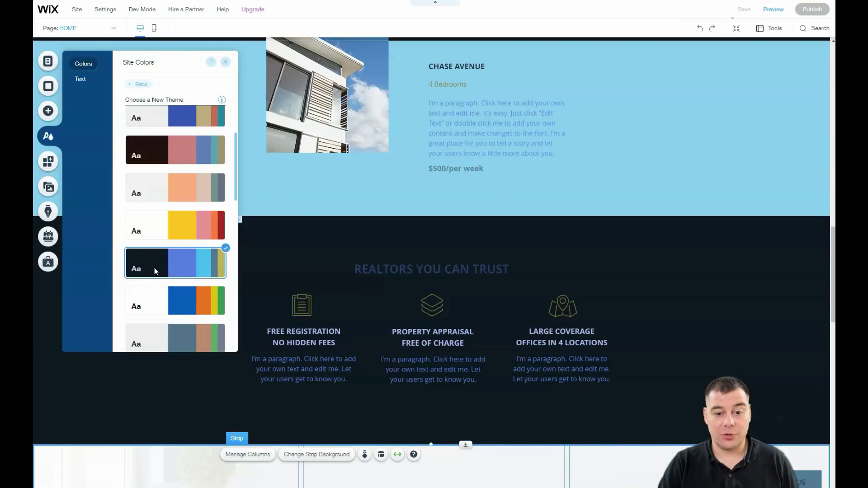
{"action": "left_click", "coordinate": [155, 158]}
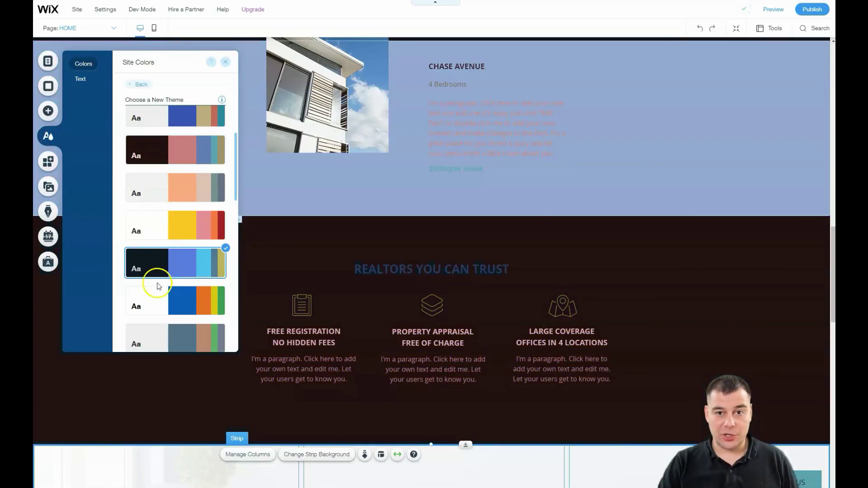
{"action": "scroll", "coordinate": [171, 253], "scroll_direction": "down", "scroll_amount": 3}
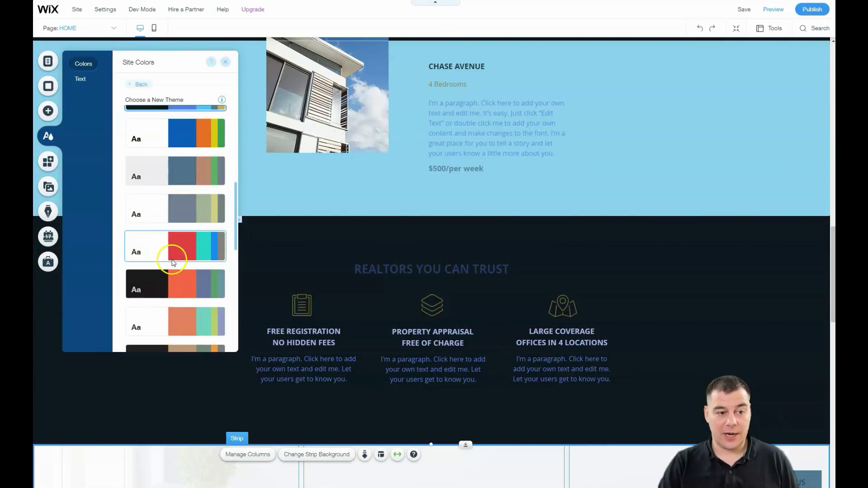
{"action": "scroll", "coordinate": [181, 140], "scroll_direction": "up", "scroll_amount": 3}
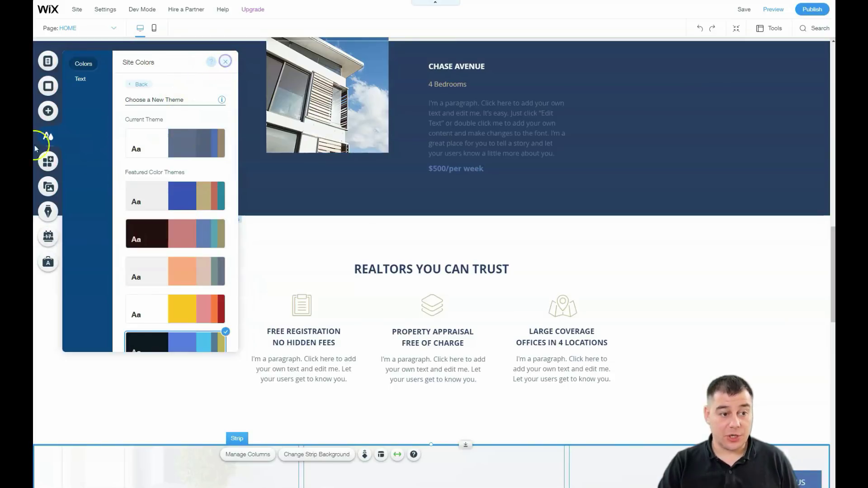
{"action": "left_click", "coordinate": [226, 62]}
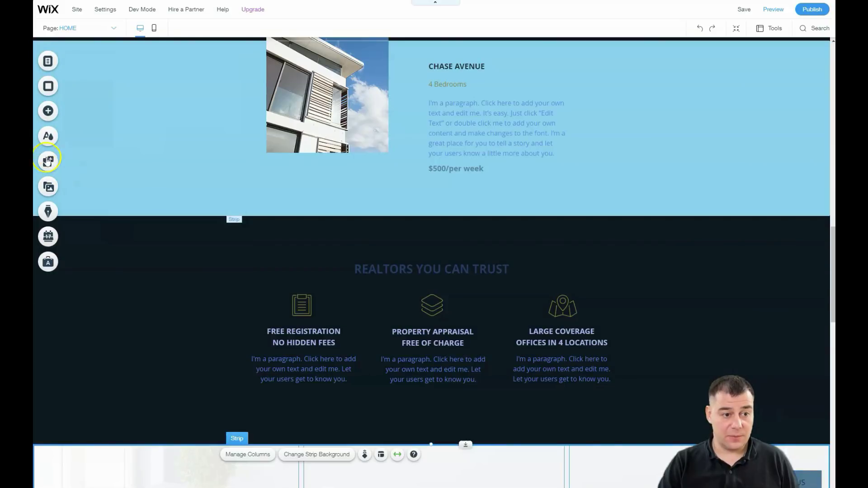
Open the Wix App Market and look through its recommended apps, trending apps and Wix Business Solutions.
{"action": "left_click", "coordinate": [47, 161]}
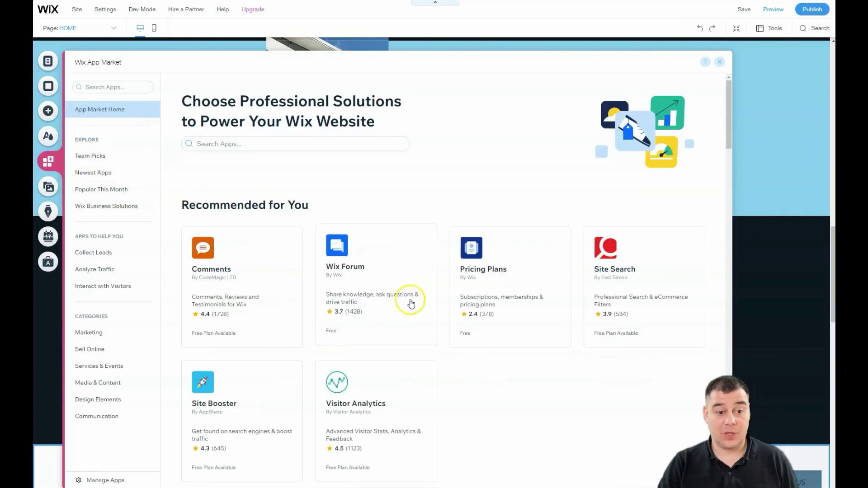
{"action": "scroll", "coordinate": [463, 321], "scroll_direction": "down", "scroll_amount": 5}
{"action": "scroll", "coordinate": [489, 302], "scroll_direction": "down", "scroll_amount": 3}
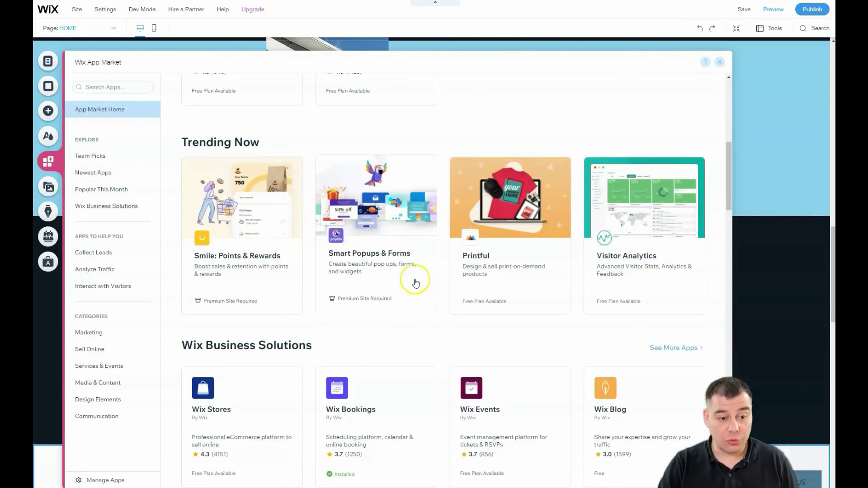
{"action": "scroll", "coordinate": [419, 285], "scroll_direction": "down", "scroll_amount": 5}
{"action": "scroll", "coordinate": [414, 282], "scroll_direction": "down", "scroll_amount": 1}
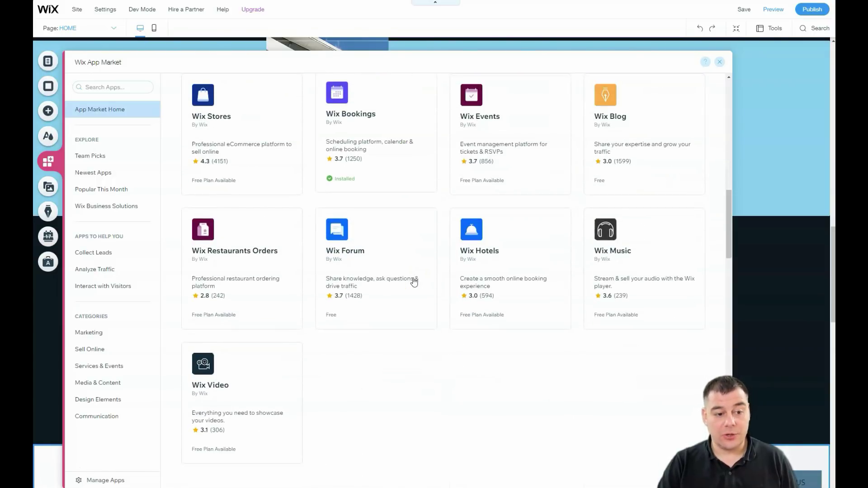
{"action": "scroll", "coordinate": [438, 329], "scroll_direction": "down", "scroll_amount": 1}
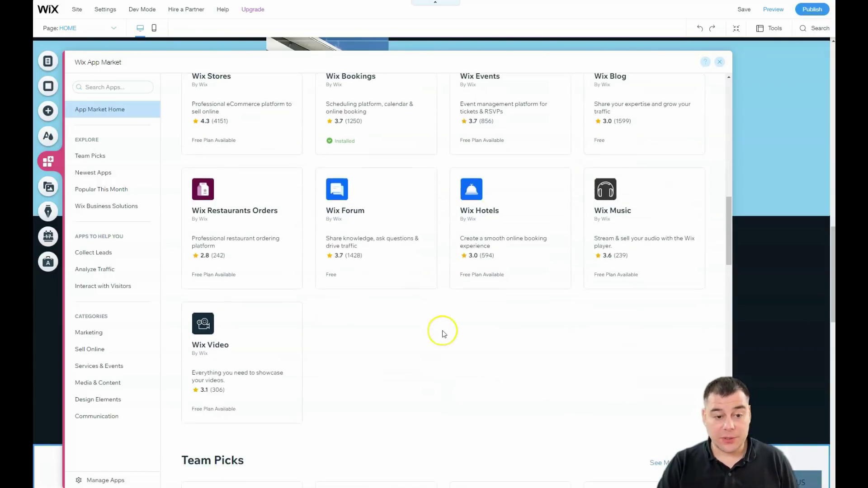
Browse the App Market's Marketing category through to its last apps and close the App Market.
{"action": "left_click", "coordinate": [92, 339]}
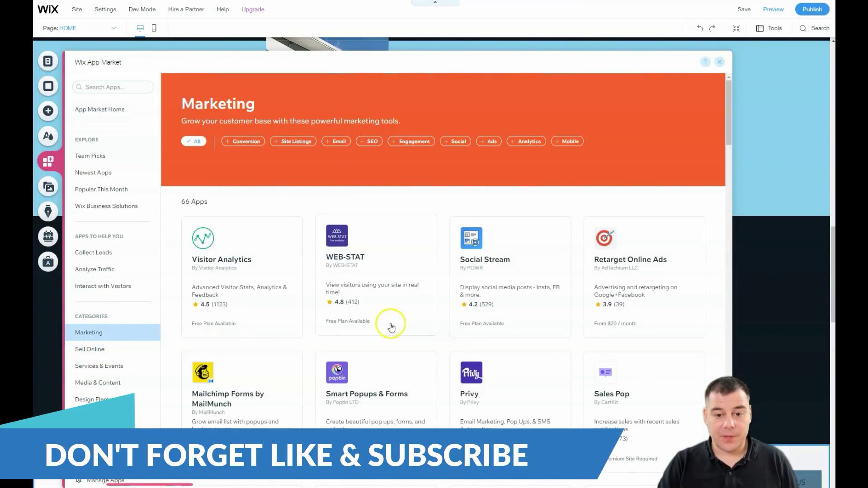
{"action": "scroll", "coordinate": [387, 325], "scroll_direction": "down", "scroll_amount": 6}
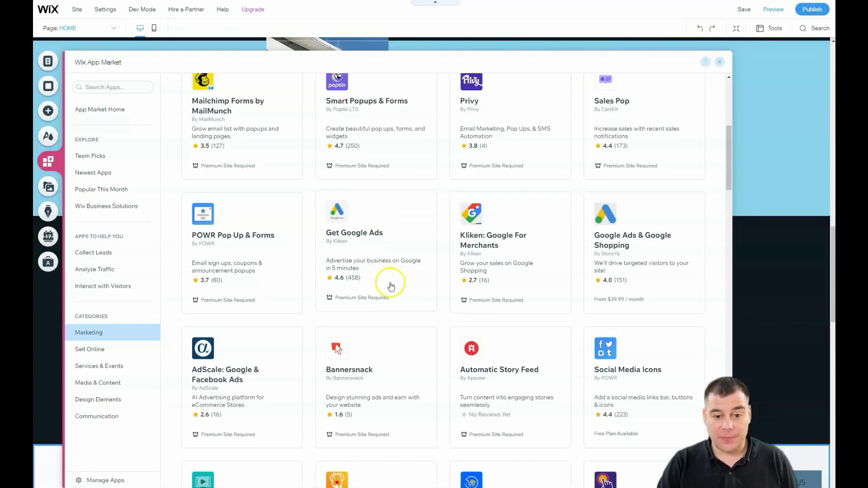
{"action": "scroll", "coordinate": [390, 285], "scroll_direction": "down", "scroll_amount": 3}
{"action": "scroll", "coordinate": [391, 286], "scroll_direction": "down", "scroll_amount": 3}
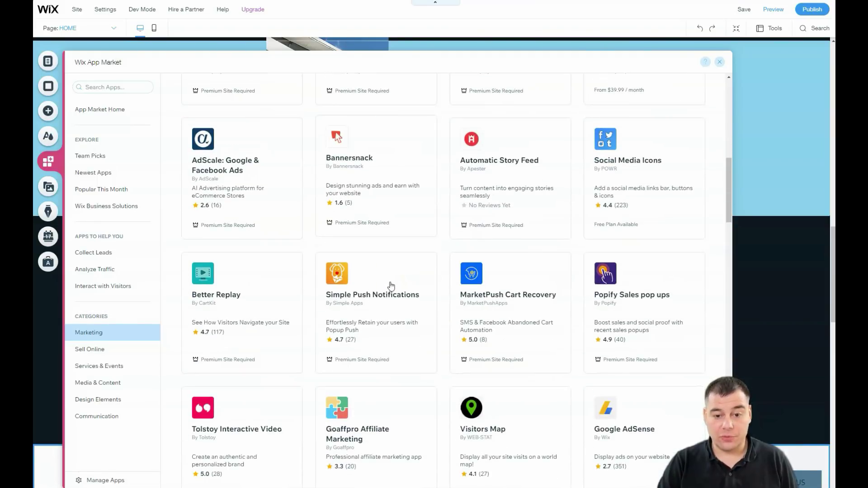
{"action": "scroll", "coordinate": [392, 286], "scroll_direction": "down", "scroll_amount": 3}
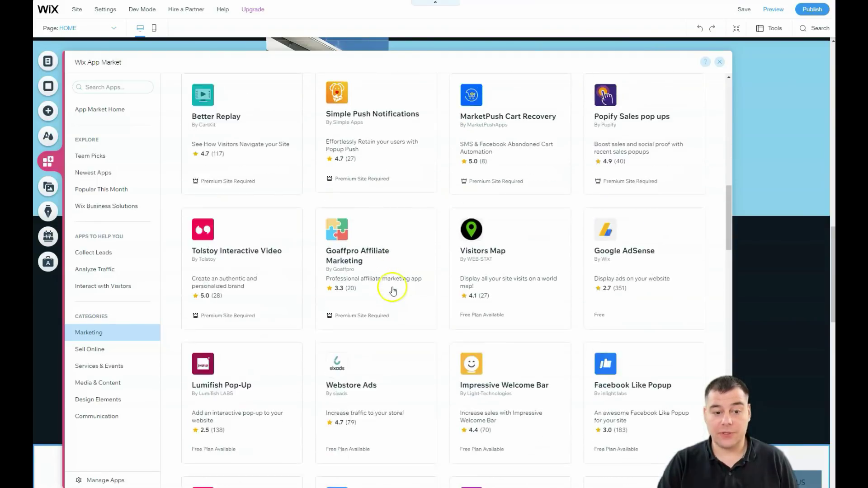
{"action": "scroll", "coordinate": [400, 248], "scroll_direction": "down", "scroll_amount": 5}
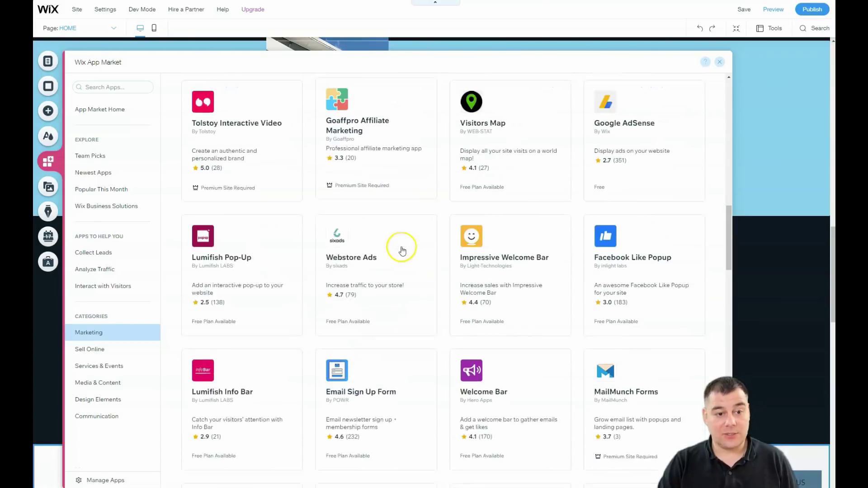
{"action": "scroll", "coordinate": [401, 251], "scroll_direction": "down", "scroll_amount": 5}
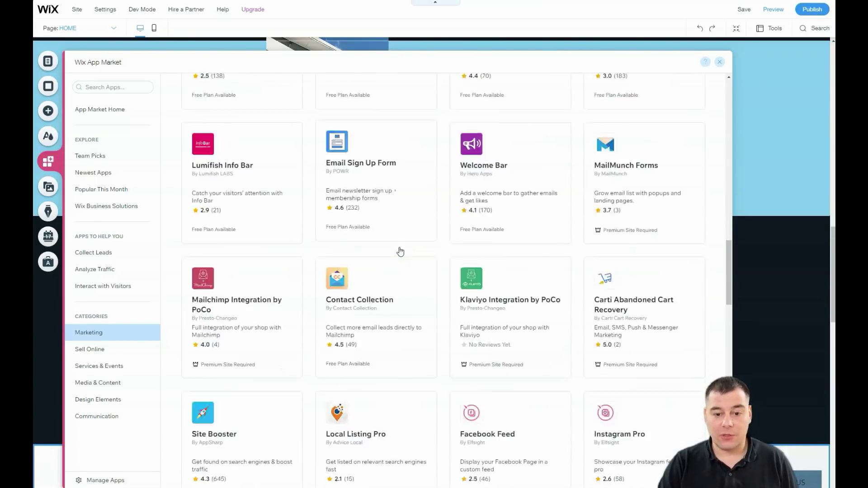
{"action": "scroll", "coordinate": [407, 251], "scroll_direction": "down", "scroll_amount": 7}
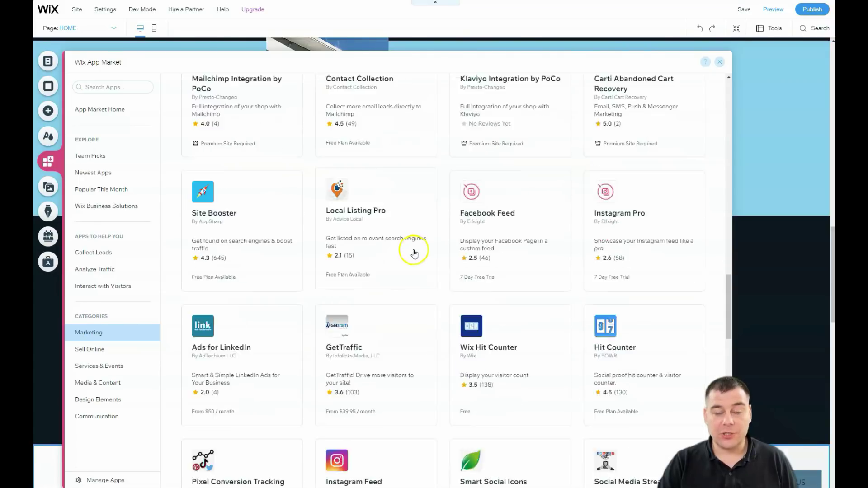
{"action": "scroll", "coordinate": [415, 253], "scroll_direction": "down", "scroll_amount": 6}
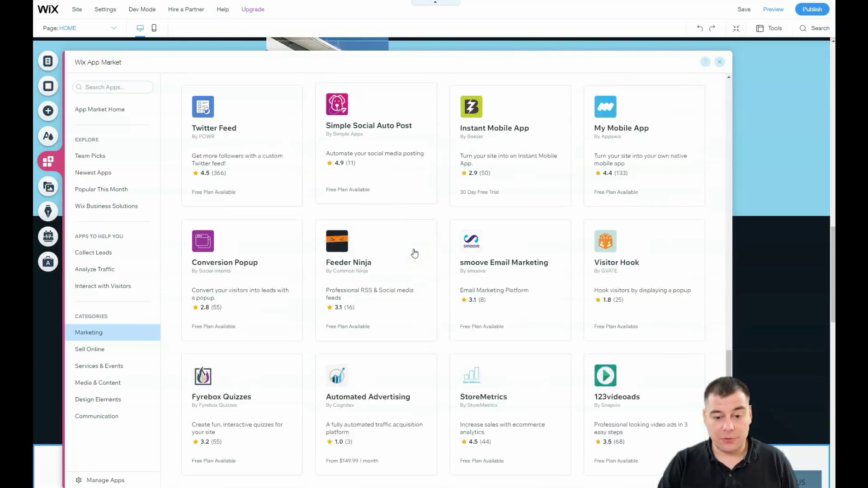
{"action": "scroll", "coordinate": [415, 254], "scroll_direction": "down", "scroll_amount": 3}
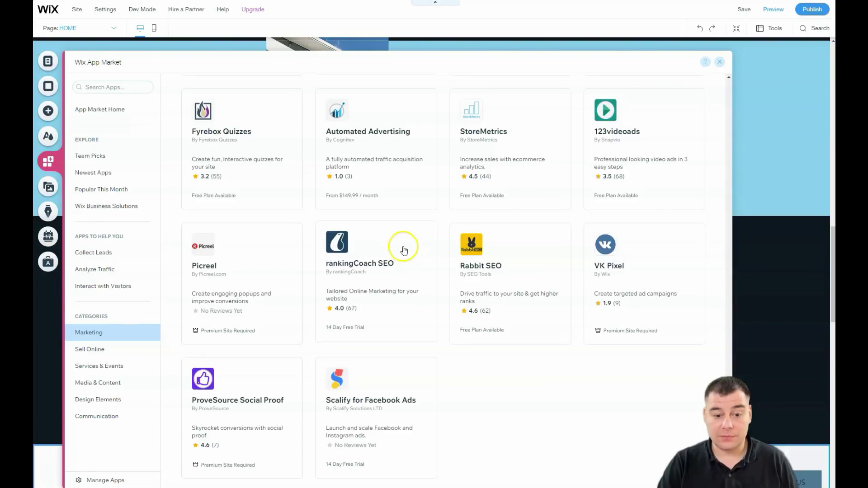
{"action": "scroll", "coordinate": [407, 252], "scroll_direction": "down", "scroll_amount": 3}
{"action": "scroll", "coordinate": [404, 251], "scroll_direction": "down", "scroll_amount": 1}
{"action": "scroll", "coordinate": [409, 253], "scroll_direction": "up", "scroll_amount": 13}
{"action": "scroll", "coordinate": [414, 253], "scroll_direction": "up", "scroll_amount": 2}
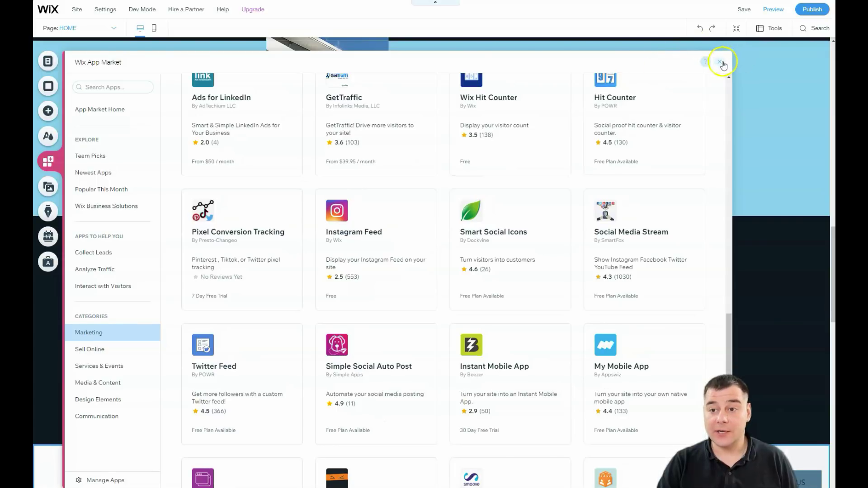
{"action": "left_click", "coordinate": [719, 62]}
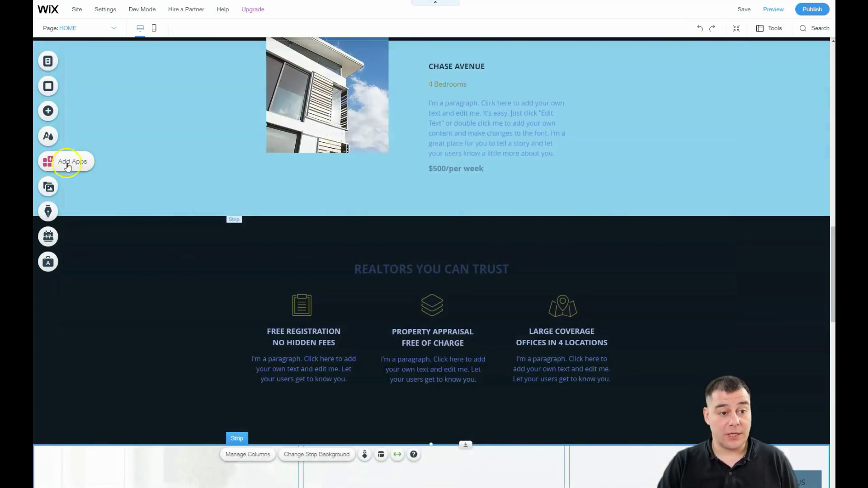
Move the Latest Properties for Sale heading out from behind the house images to just above the Randall Close listing.
{"action": "left_click", "coordinate": [51, 191]}
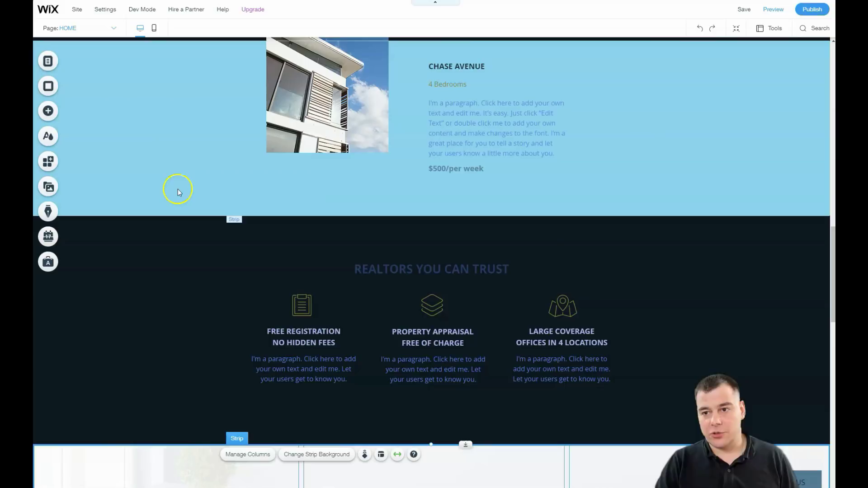
{"action": "scroll", "coordinate": [177, 187], "scroll_direction": "up", "scroll_amount": 10}
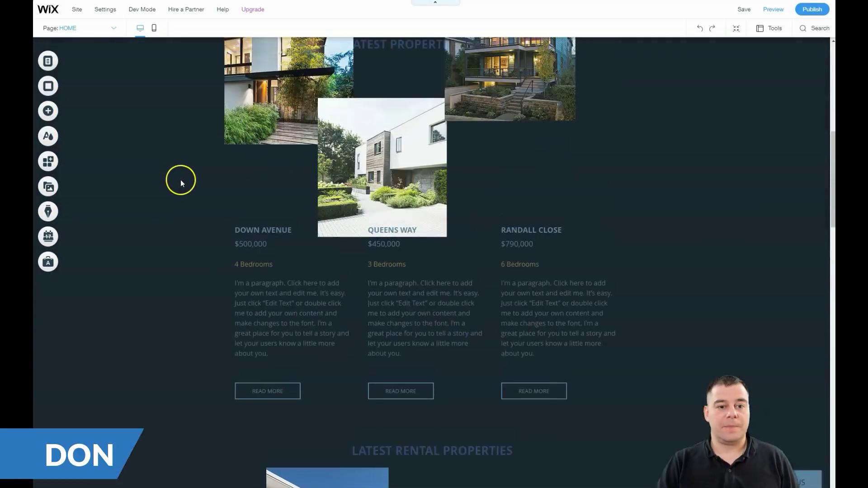
{"action": "scroll", "coordinate": [180, 180], "scroll_direction": "up", "scroll_amount": 6}
{"action": "scroll", "coordinate": [389, 229], "scroll_direction": "down", "scroll_amount": 3}
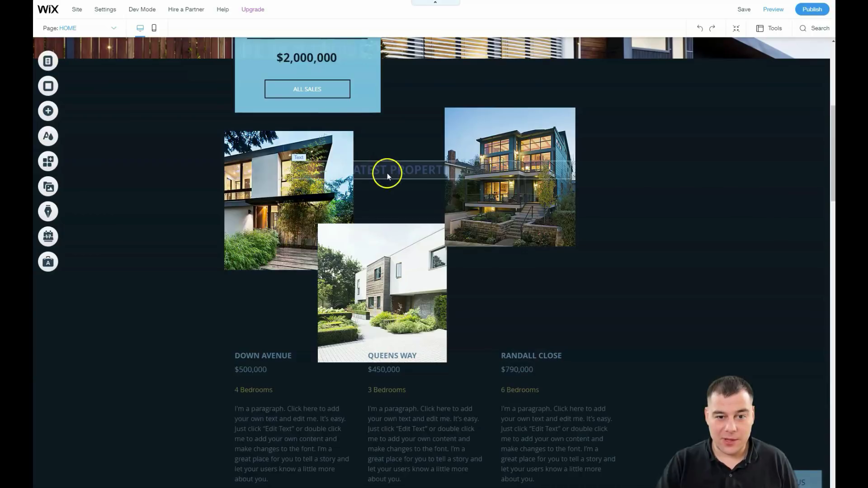
{"action": "left_click", "coordinate": [394, 173]}
{"action": "mouse_move", "coordinate": [395, 169]}
{"action": "left_mouse_down"}
{"action": "mouse_move", "coordinate": [530, 289]}
{"action": "mouse_move", "coordinate": [511, 292]}
{"action": "left_mouse_up"}
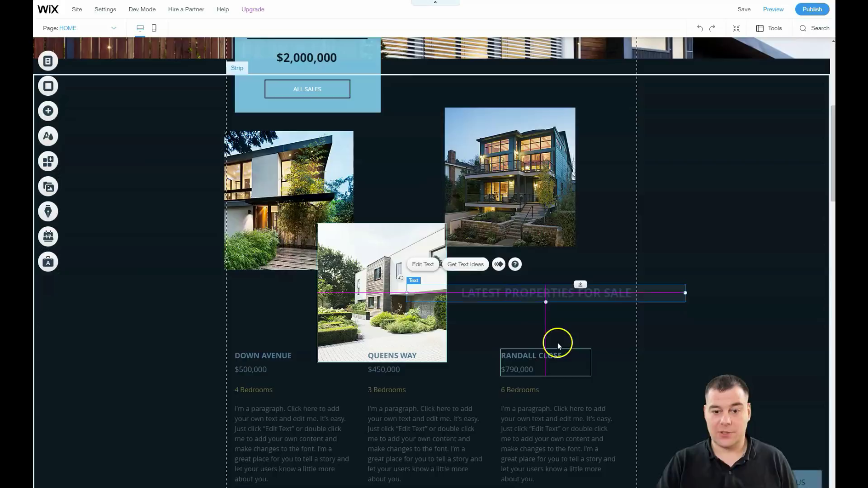
{"action": "left_click_drag", "start_coordinate": [559, 346], "coordinate": [559, 346]}
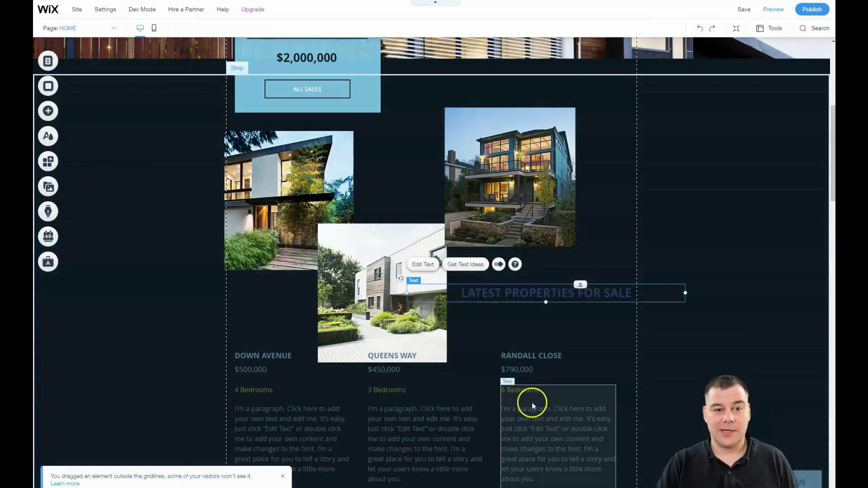
{"action": "scroll", "coordinate": [473, 294], "scroll_direction": "up", "scroll_amount": 7}
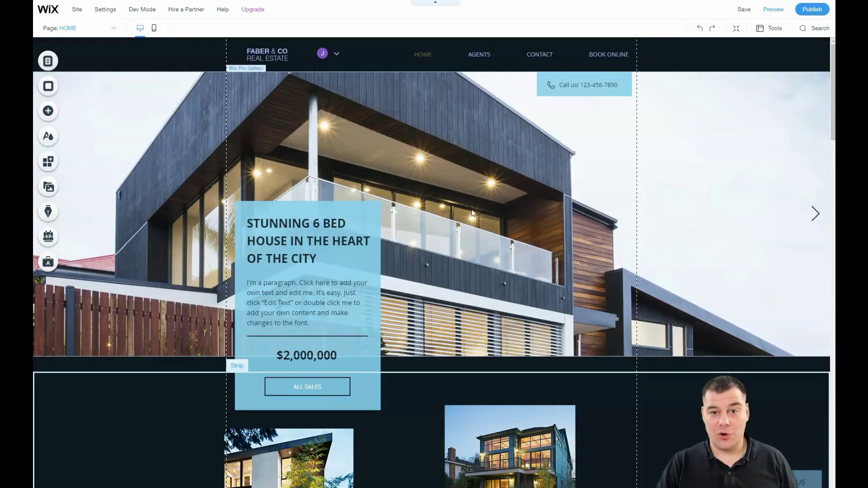
{"action": "left_click", "coordinate": [473, 214]}
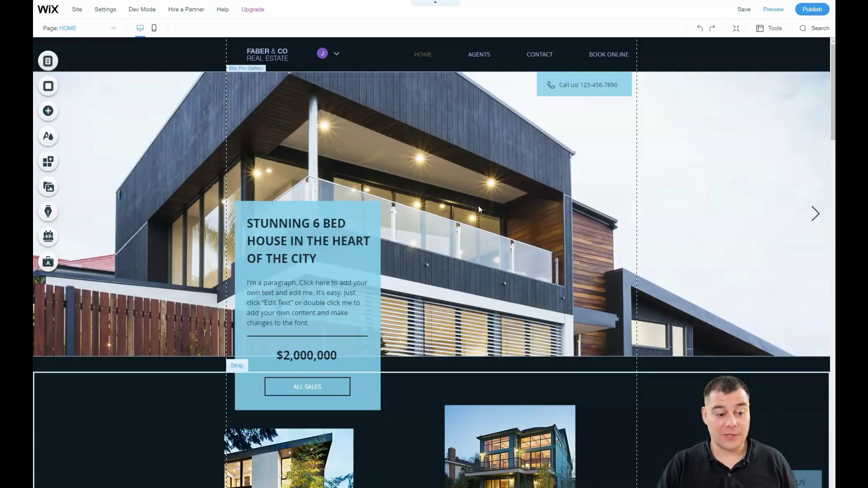